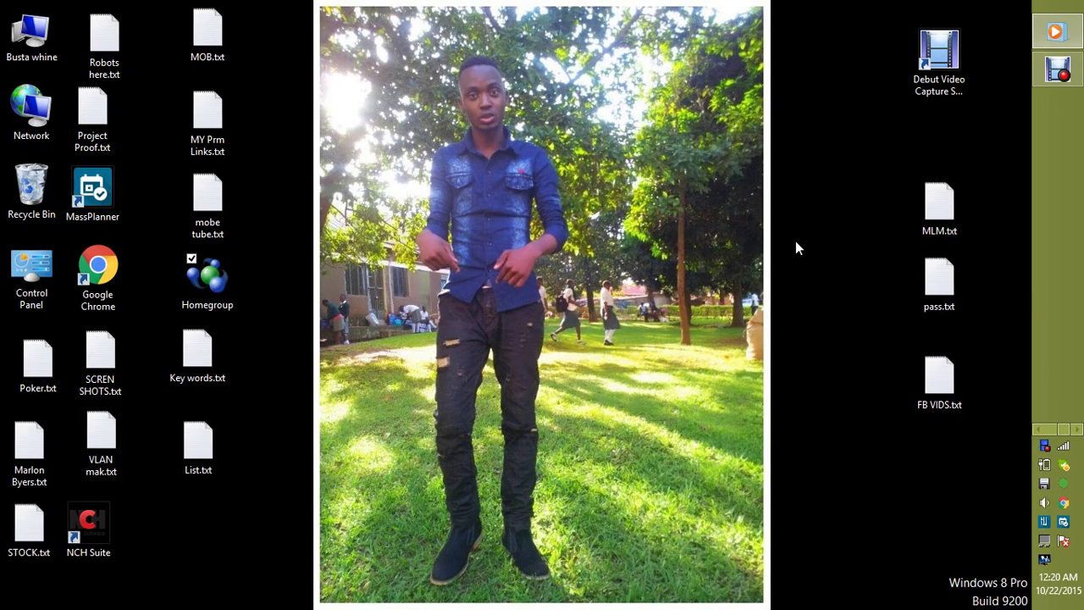
Pause the Tears of Joy Riddim track in VLC and minimize the player.
{"action": "left_click", "coordinate": [1042, 431]}
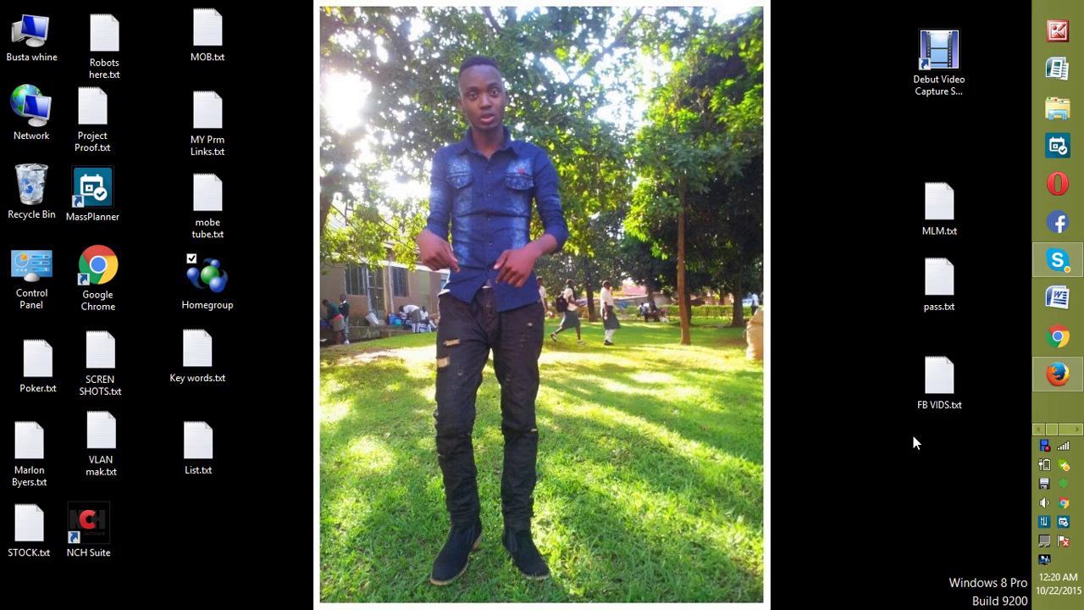
{"action": "mouse_move", "coordinate": [1083, 609]}
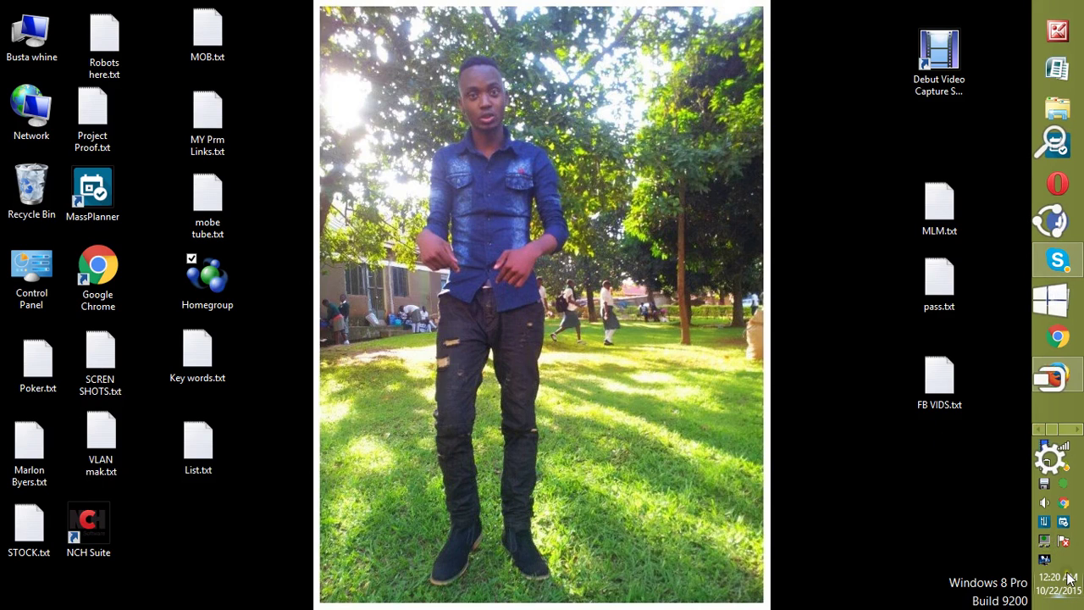
{"action": "mouse_move", "coordinate": [1071, 579]}
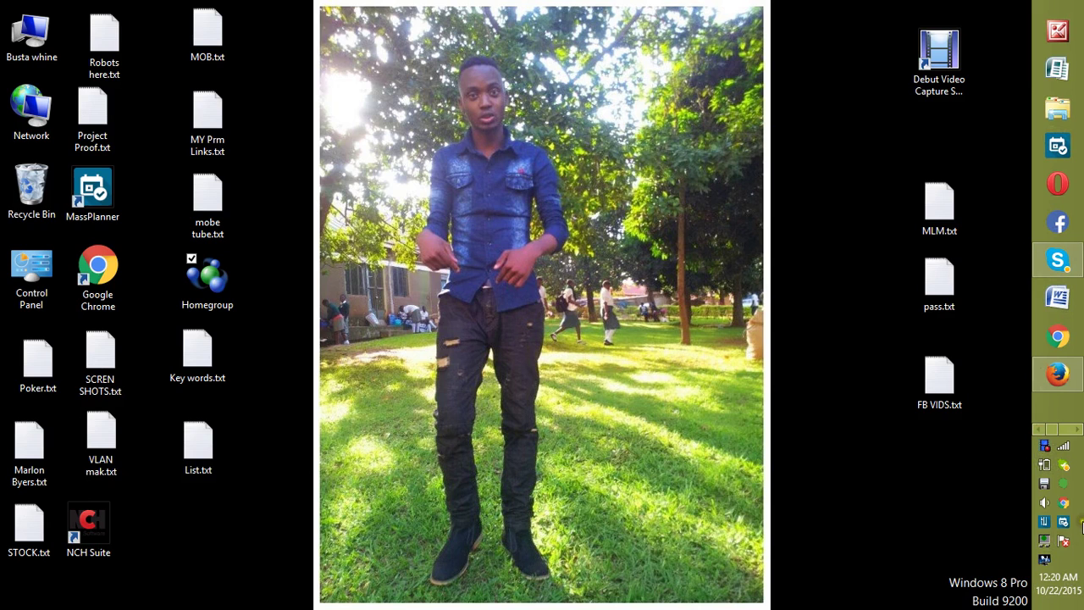
{"action": "left_click", "coordinate": [1074, 430]}
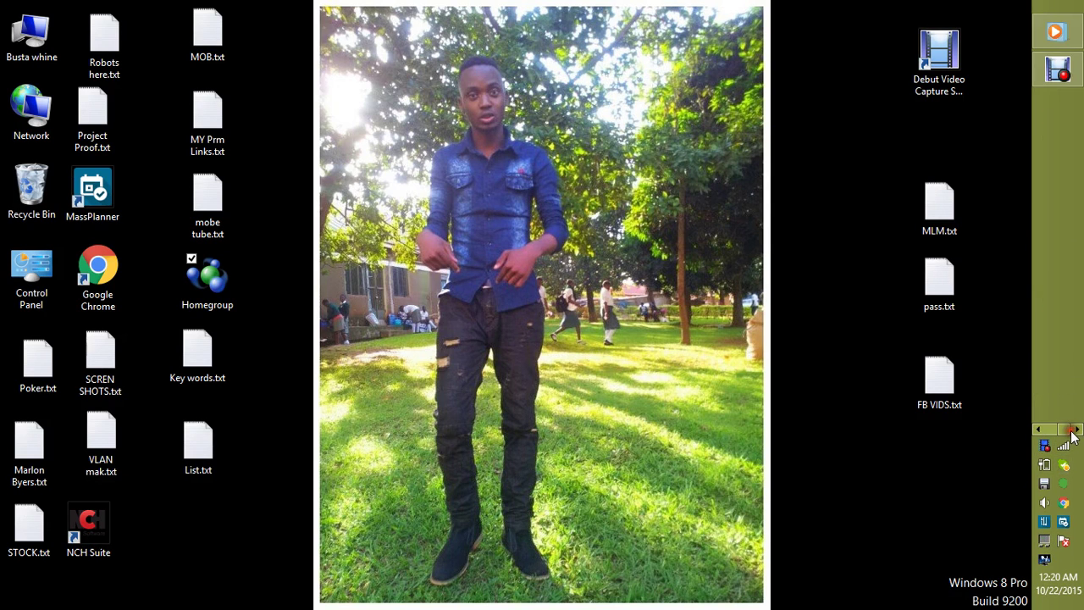
{"action": "left_click", "coordinate": [1071, 32]}
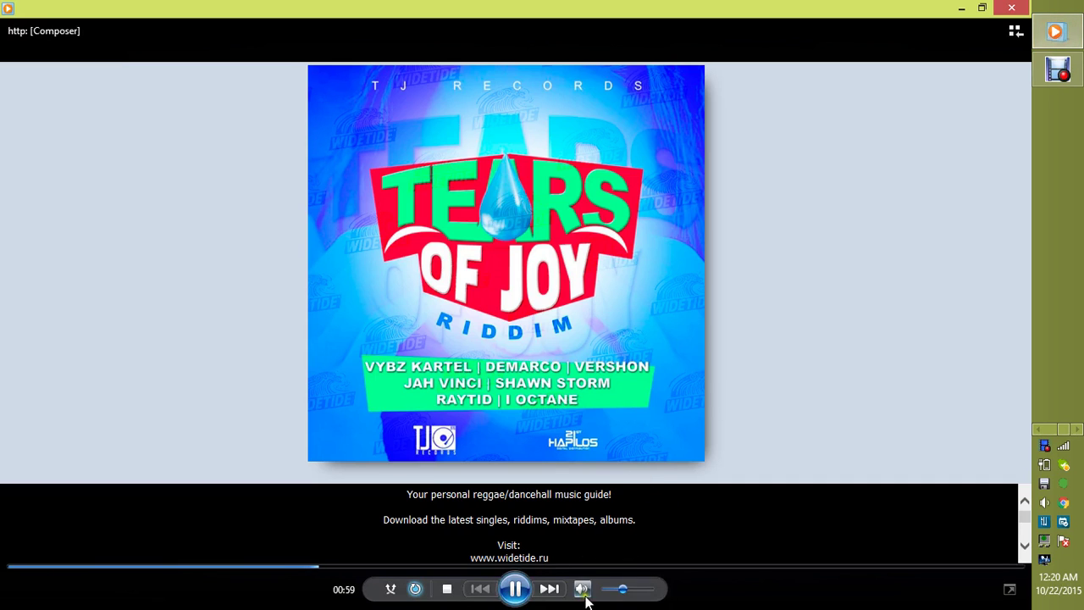
{"action": "left_click", "coordinate": [515, 589]}
{"action": "left_click", "coordinate": [961, 8]}
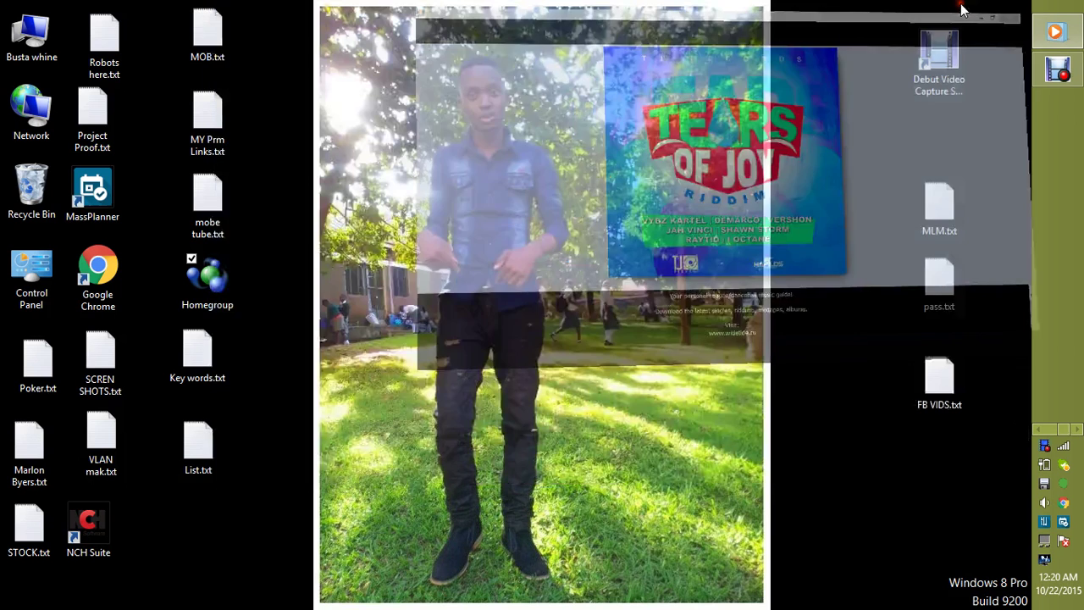
{"action": "left_click", "coordinate": [1040, 431]}
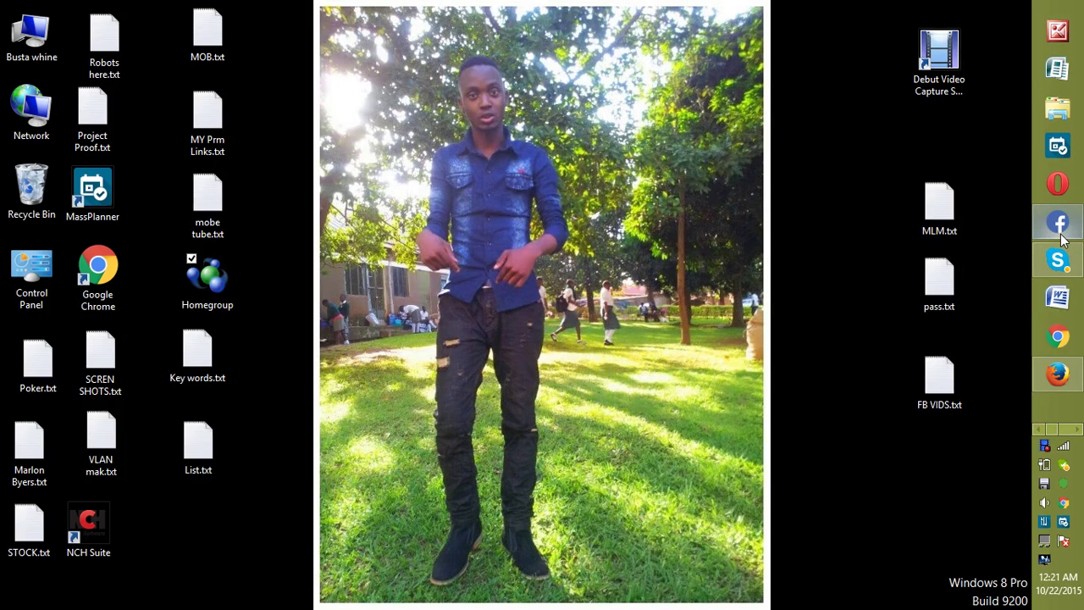
Select the single logged-in account in Facebook Automation, then bring its Firefox profile forward.
{"action": "left_click", "coordinate": [1059, 223]}
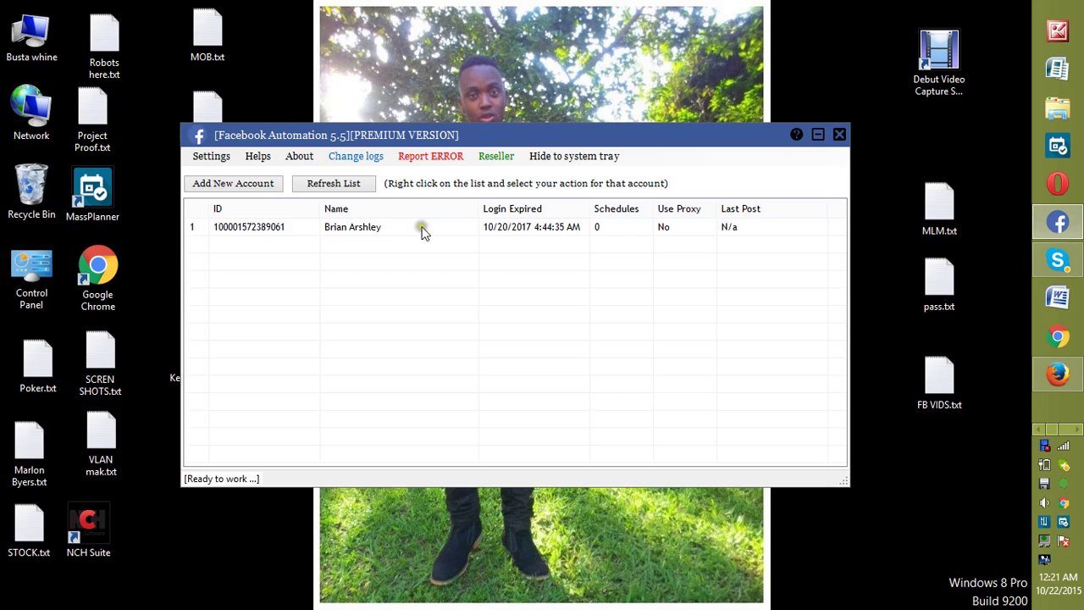
{"action": "left_click", "coordinate": [376, 227]}
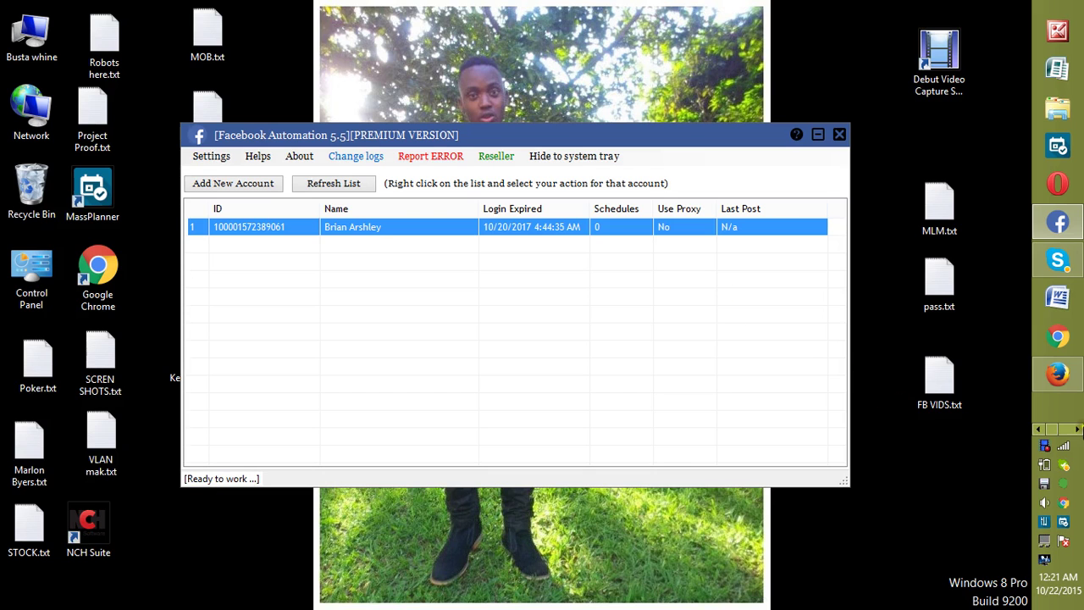
{"action": "left_click", "coordinate": [1064, 374]}
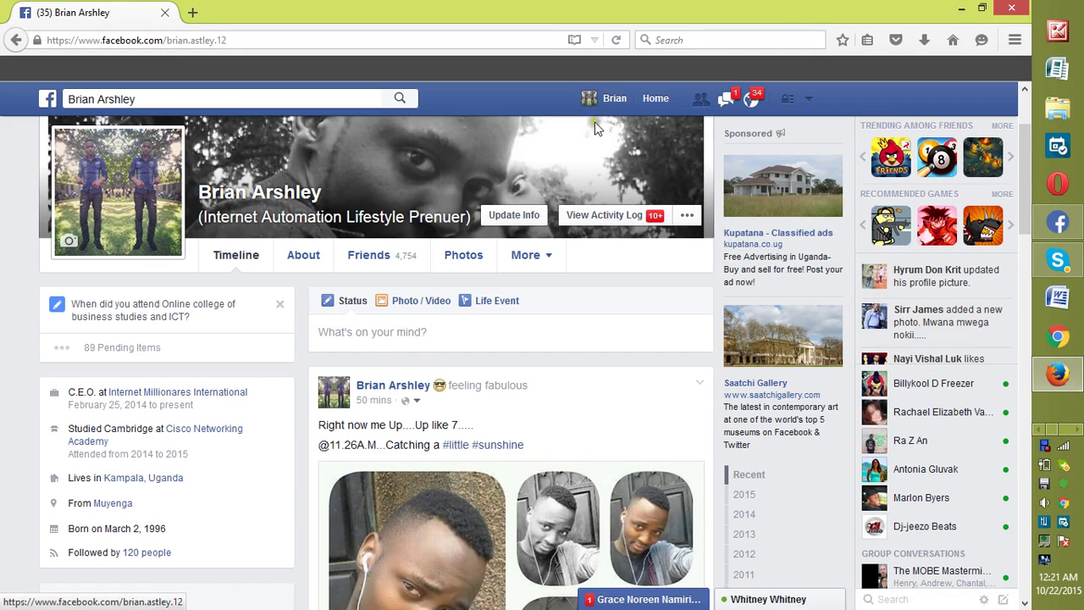
Open the zoomed-in profile's Groups section, listing 4,474 public groups like Home Based Business.
{"action": "left_click", "coordinate": [613, 99]}
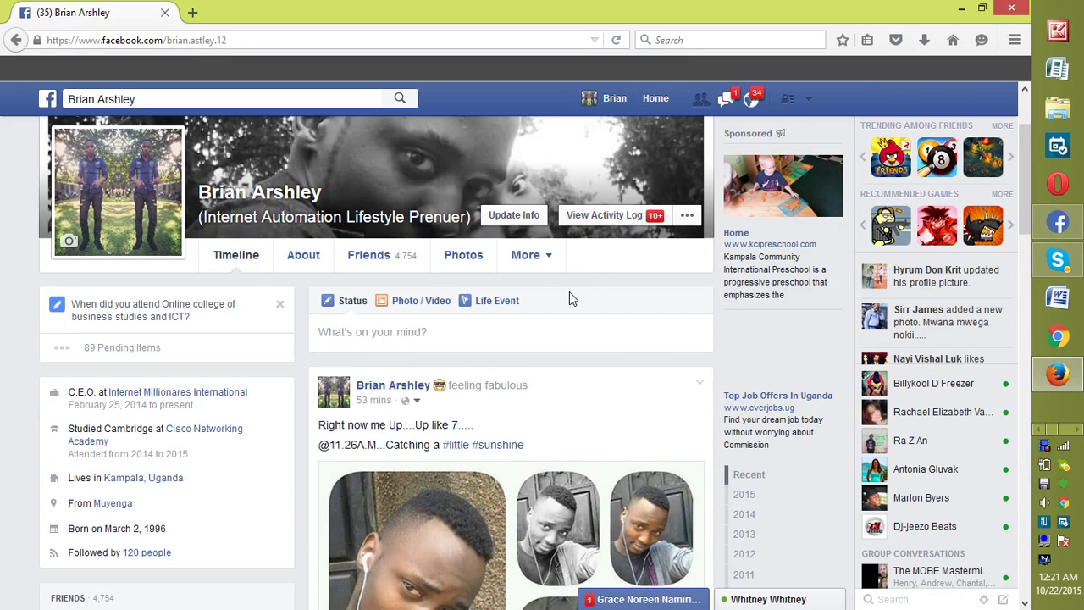
{"action": "key", "text": "ctrl+plus"}
{"action": "key", "text": "ctrl+plus"}
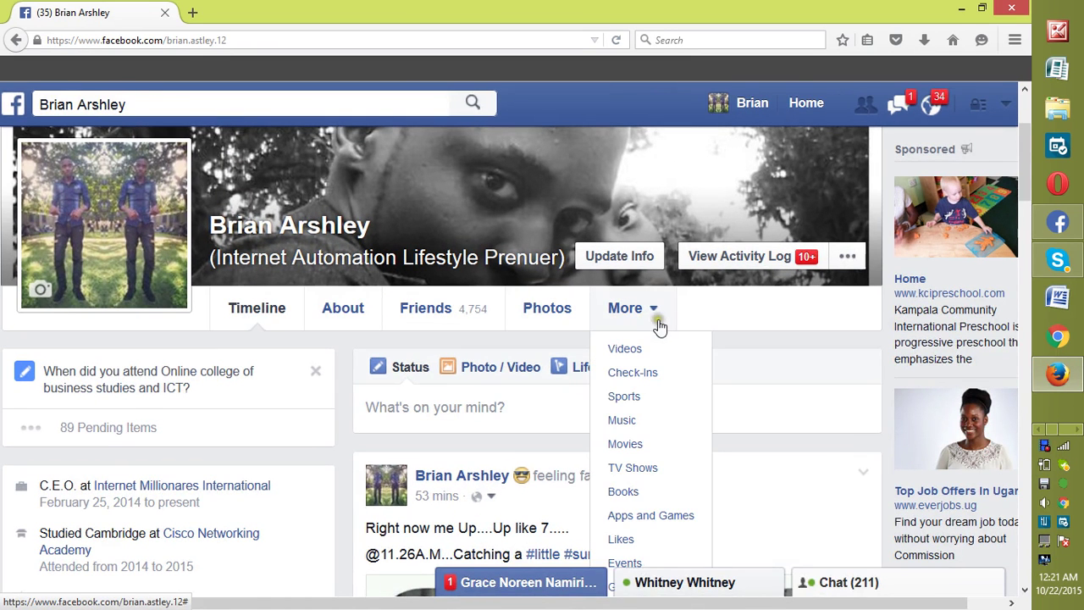
{"action": "scroll", "coordinate": [1030, 197], "scroll_direction": "down", "scroll_amount": 4}
{"action": "mouse_move", "coordinate": [658, 149]}
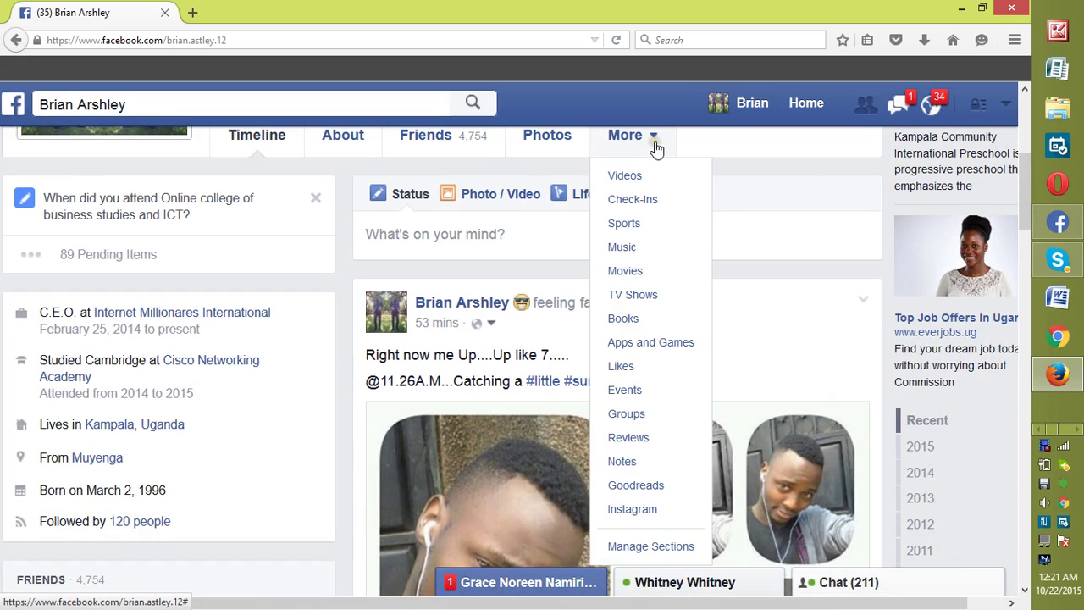
{"action": "left_click", "coordinate": [634, 414]}
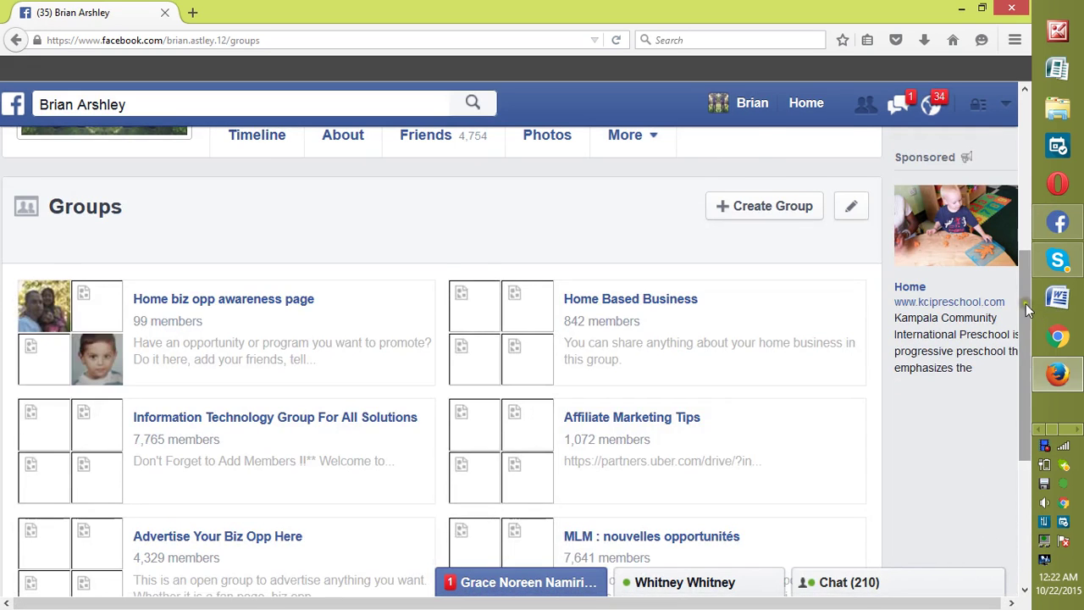
{"action": "scroll", "coordinate": [1028, 320], "scroll_direction": "down", "scroll_amount": 1}
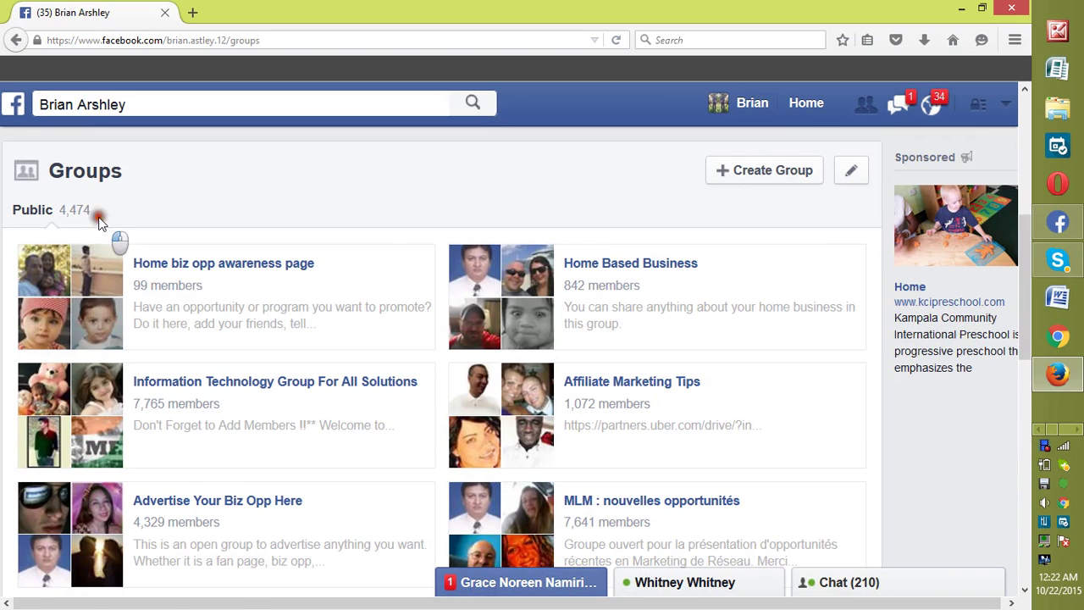
{"action": "left_click_drag", "start_coordinate": [91, 211], "coordinate": [58, 215]}
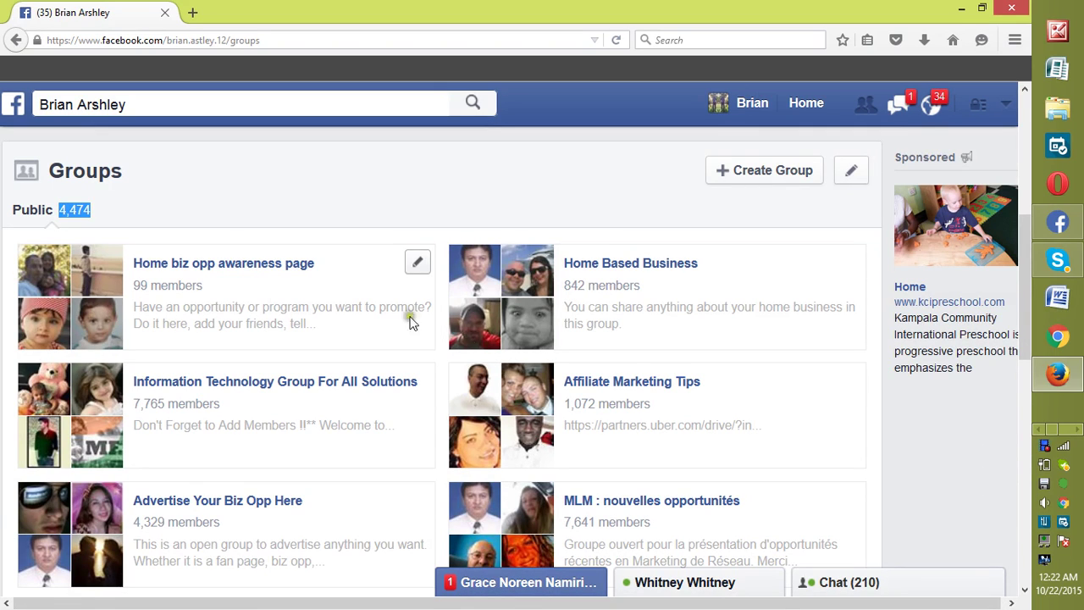
Scroll down through the profile's joined groups list.
{"action": "left_click", "coordinate": [1025, 592]}
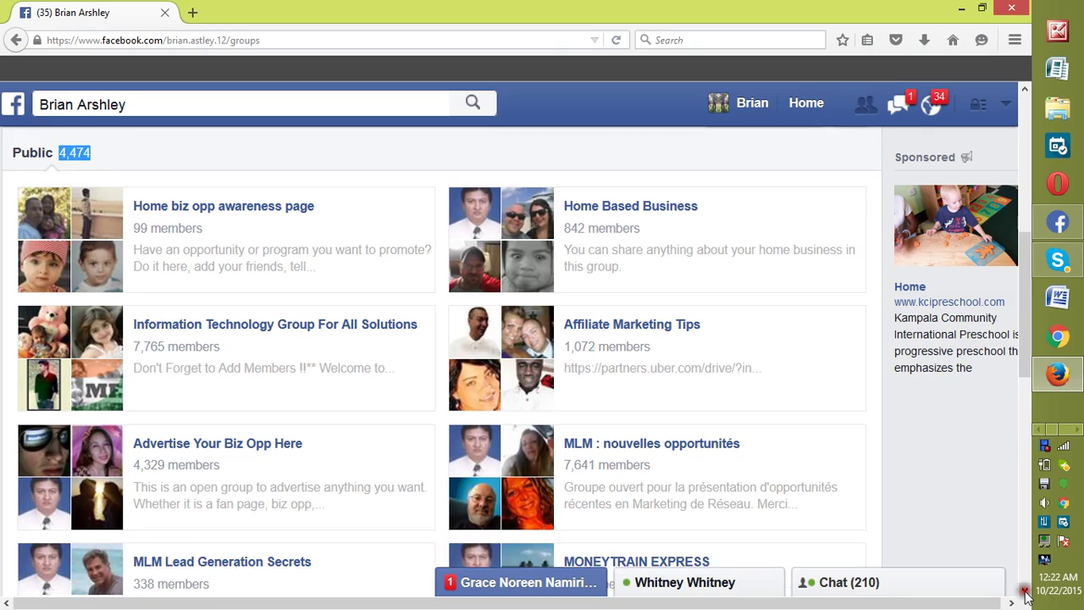
{"action": "left_click", "coordinate": [1025, 591]}
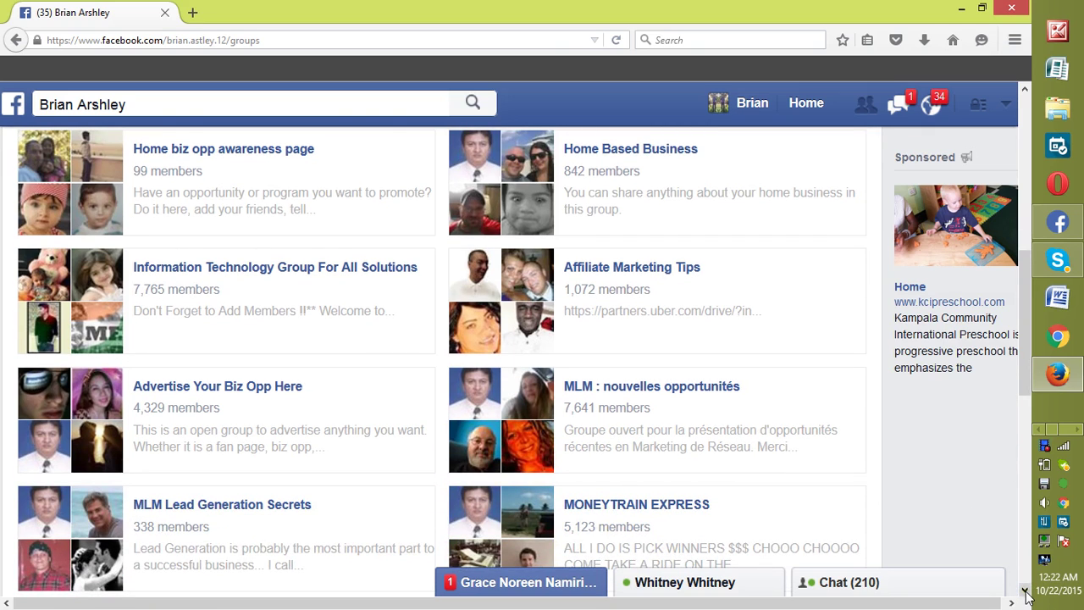
{"action": "left_click", "coordinate": [1025, 591]}
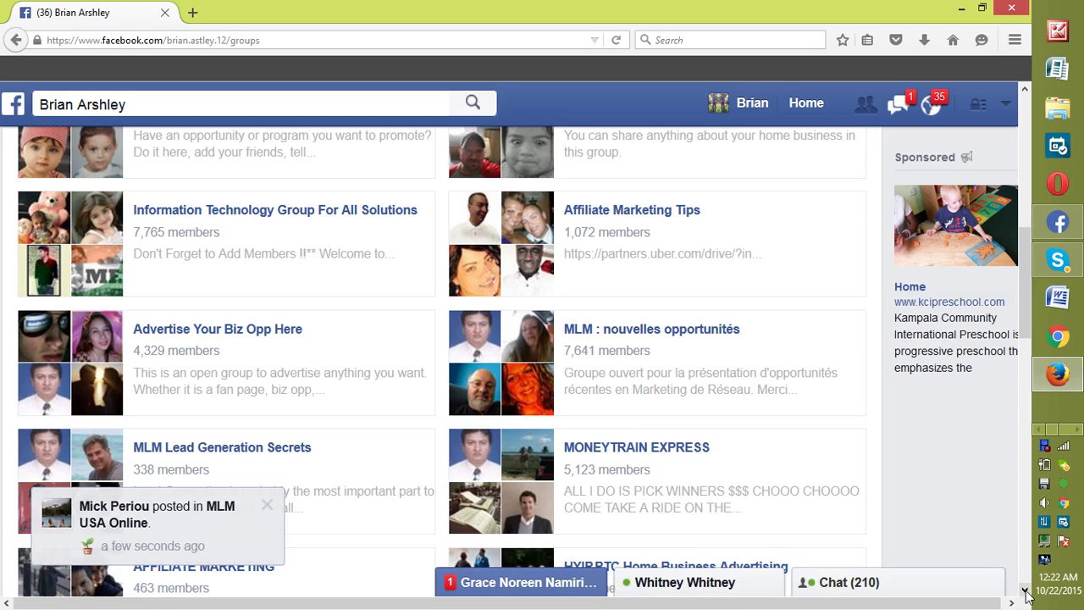
{"action": "left_click", "coordinate": [1025, 591]}
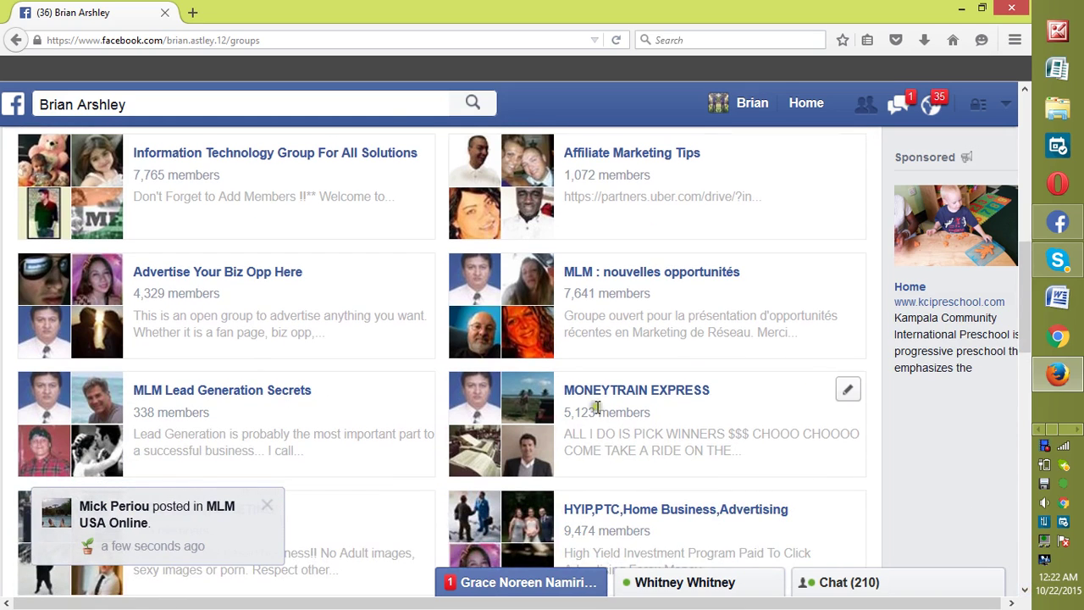
{"action": "left_click", "coordinate": [1025, 591]}
{"action": "left_click", "coordinate": [1025, 592]}
{"action": "left_click", "coordinate": [1025, 591]}
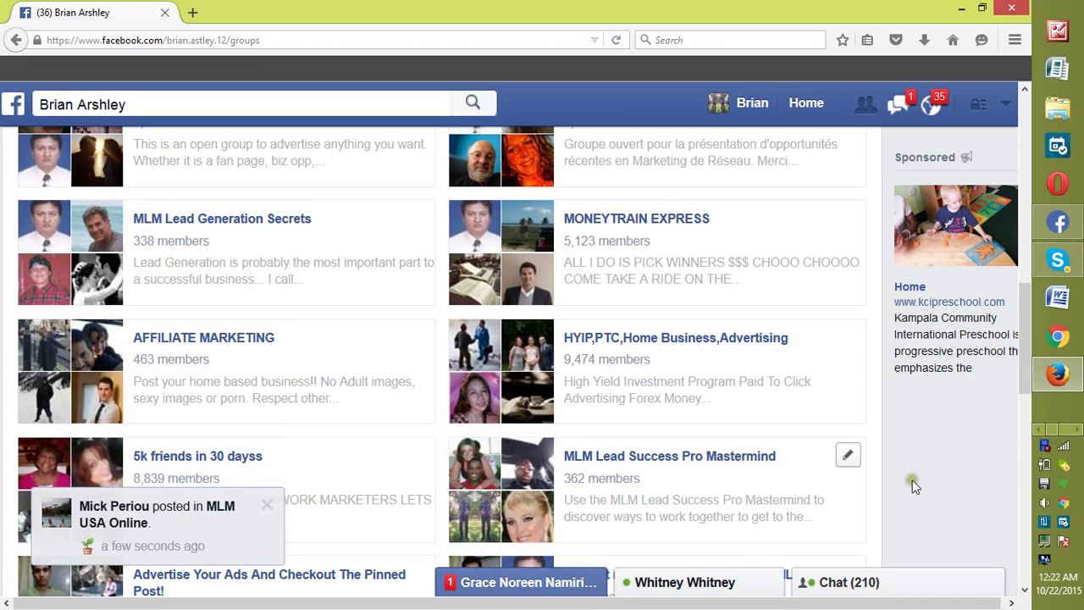
{"action": "left_click", "coordinate": [1025, 592]}
{"action": "left_click", "coordinate": [1025, 592]}
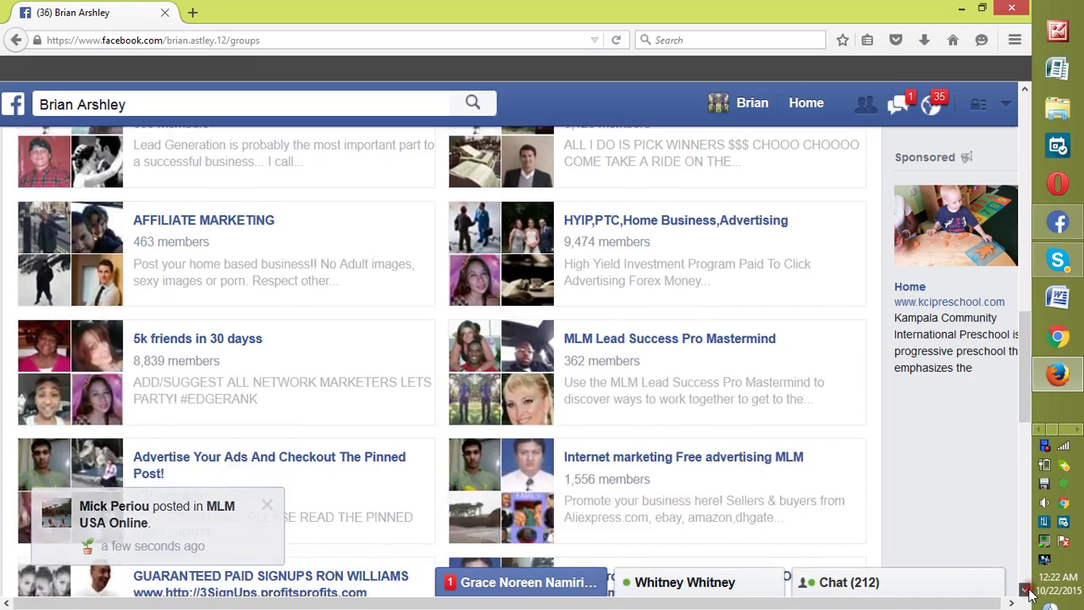
{"action": "left_click", "coordinate": [1025, 591]}
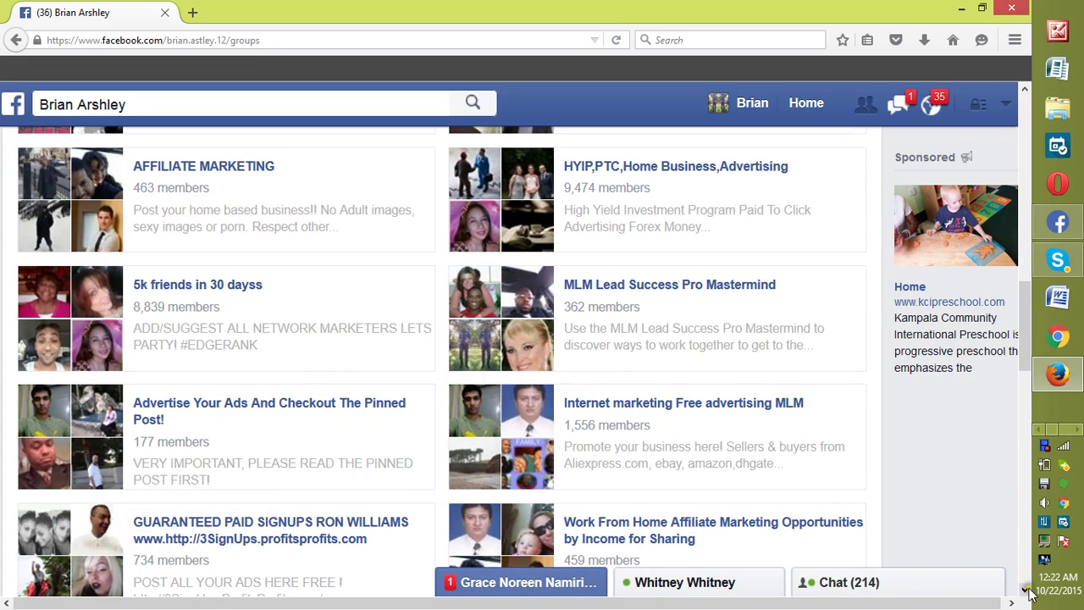
{"action": "left_click", "coordinate": [1025, 591]}
{"action": "left_click", "coordinate": [1025, 591]}
{"action": "left_click", "coordinate": [1027, 591]}
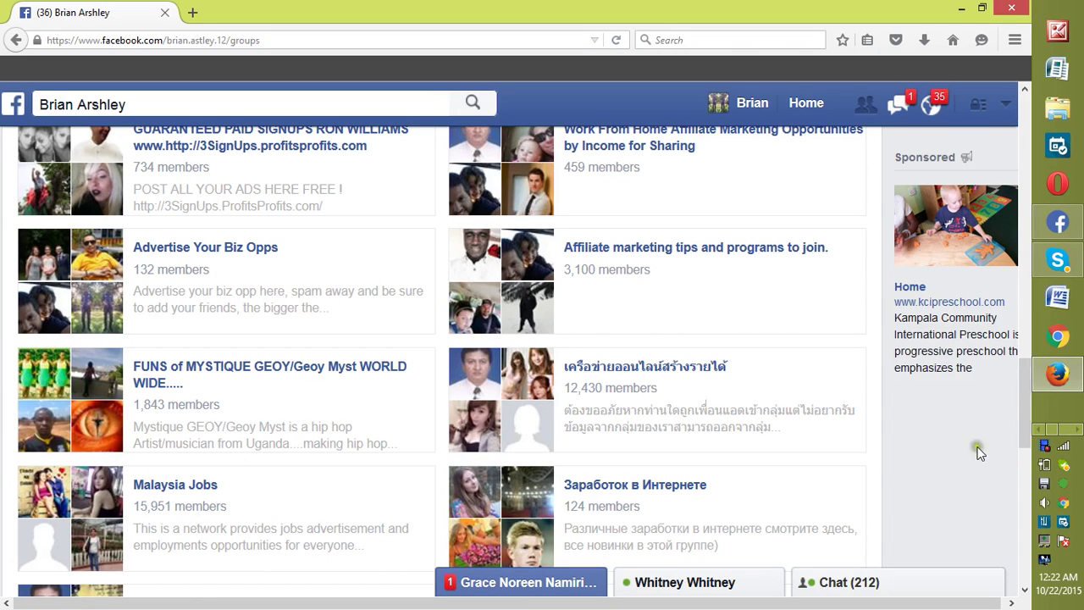
Scroll further, then return to the top showing the 4,474 public count and dismiss the clock overlay.
{"action": "scroll", "coordinate": [1025, 591], "scroll_direction": "down", "scroll_amount": 5}
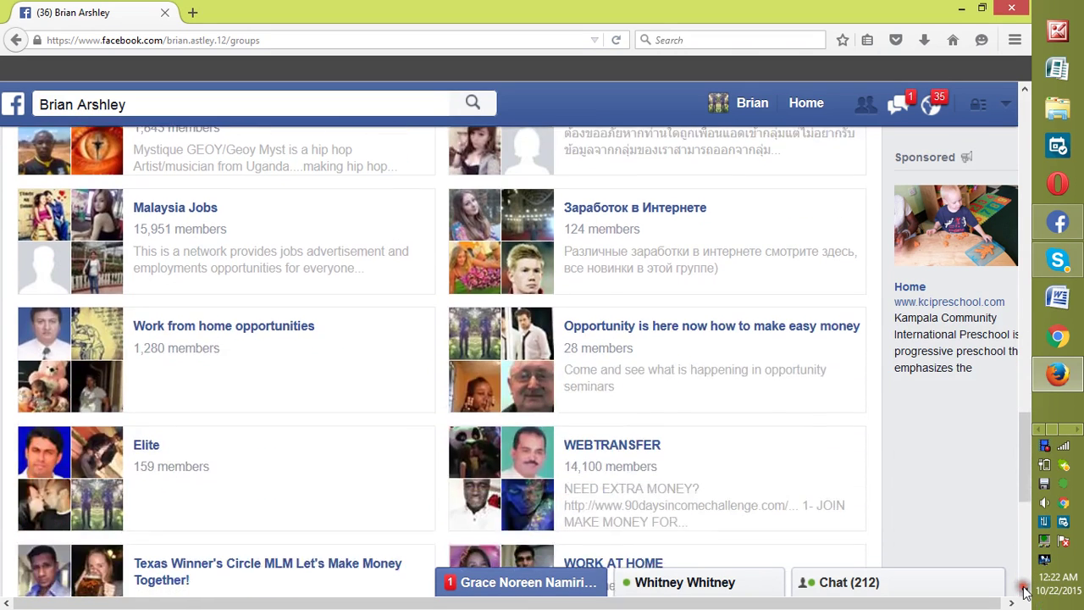
{"action": "scroll", "coordinate": [1025, 592], "scroll_direction": "down", "scroll_amount": 2}
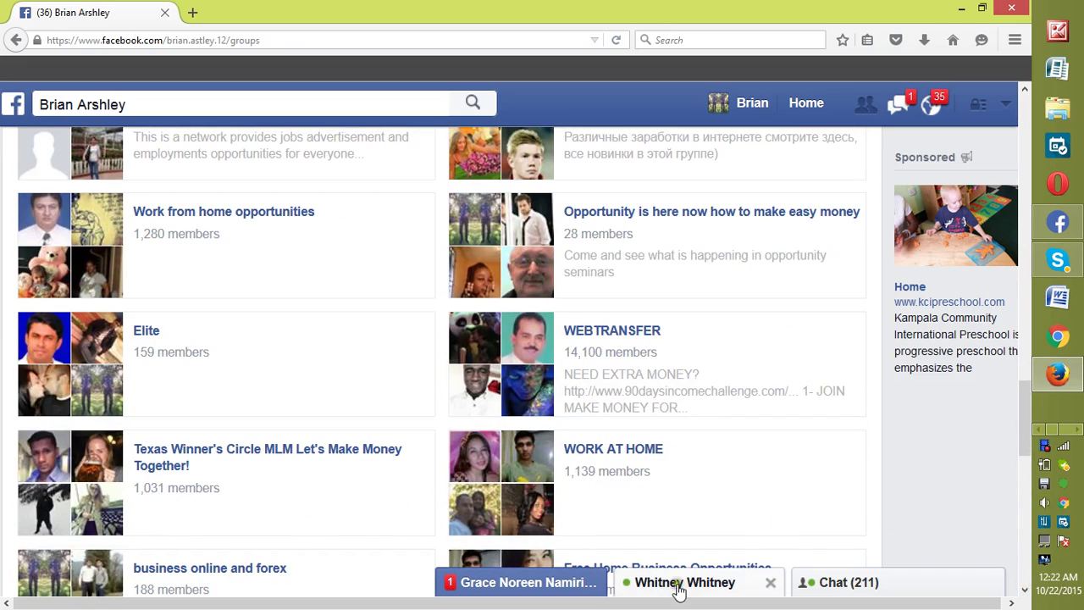
{"action": "scroll", "coordinate": [1025, 592], "scroll_direction": "down", "scroll_amount": 1}
{"action": "scroll", "coordinate": [1025, 591], "scroll_direction": "down", "scroll_amount": 6}
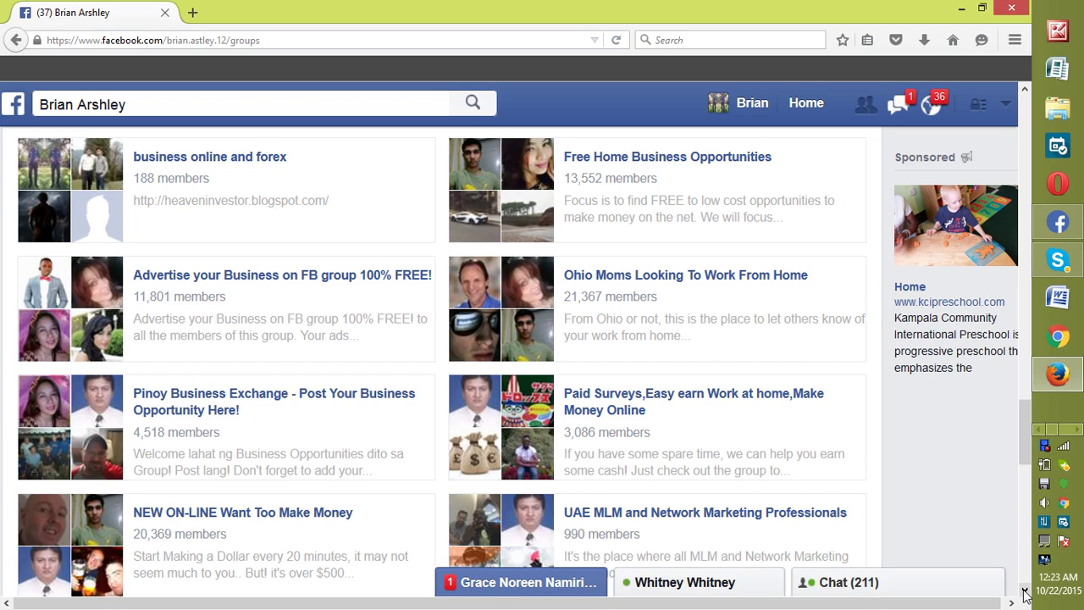
{"action": "mouse_move", "coordinate": [1024, 428]}
{"action": "left_mouse_down"}
{"action": "mouse_move", "coordinate": [1014, 337]}
{"action": "mouse_move", "coordinate": [1020, 140]}
{"action": "mouse_move", "coordinate": [1029, 170]}
{"action": "left_mouse_up"}
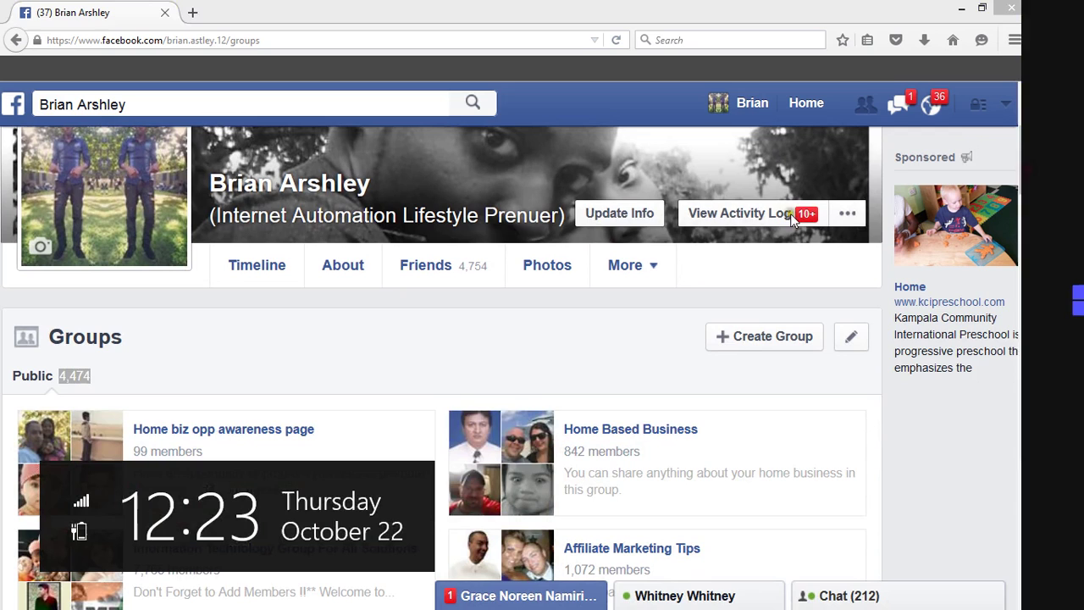
{"action": "left_click", "coordinate": [170, 370]}
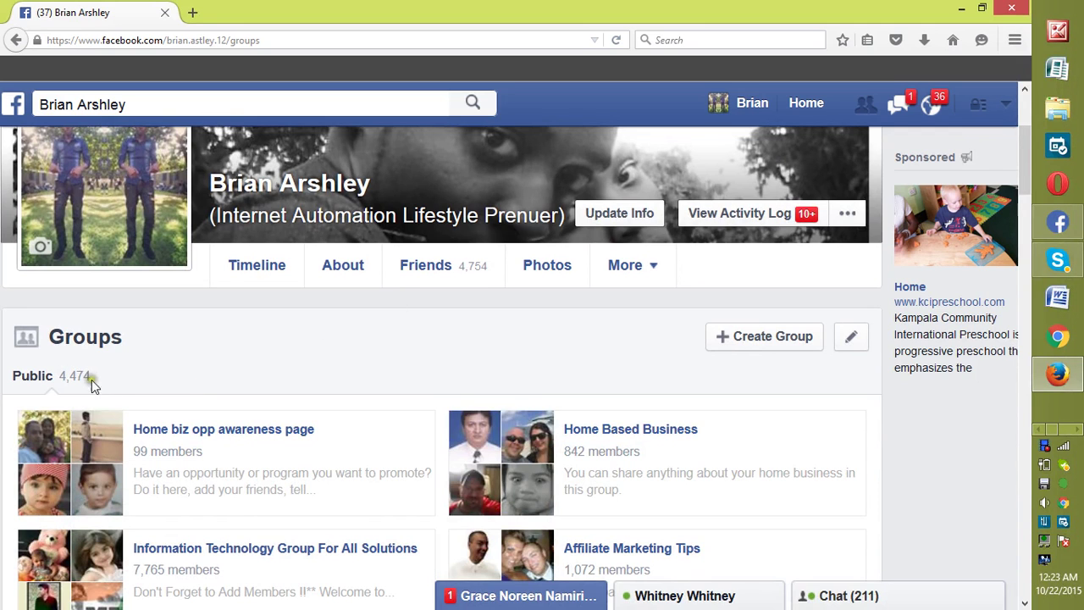
Attempt fetching the account's groups list, which fails with a refresh token error.
{"action": "left_click", "coordinate": [1058, 223]}
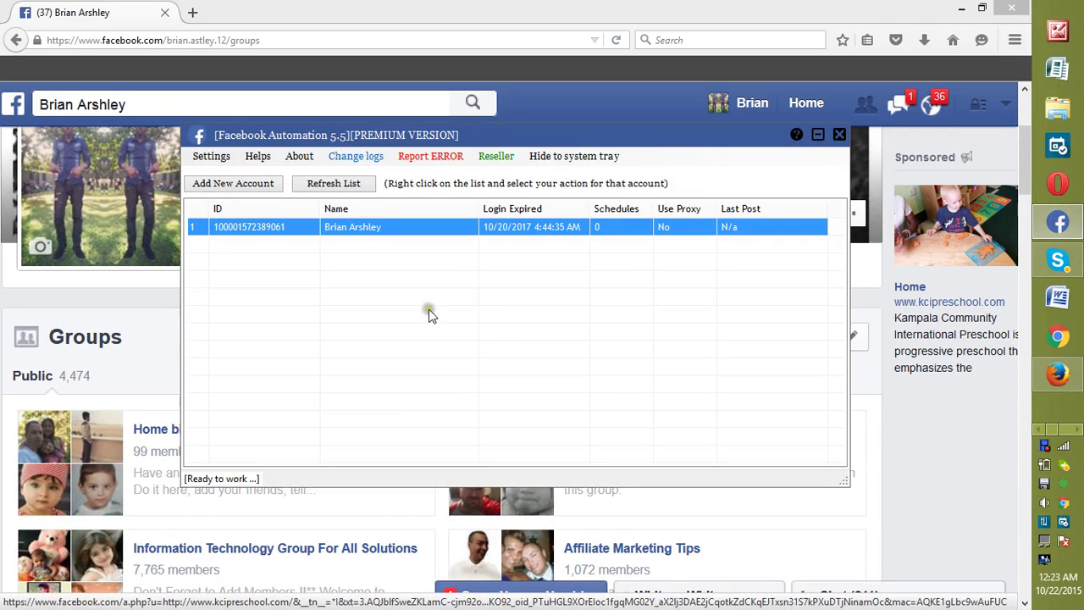
{"action": "right_click", "coordinate": [333, 227]}
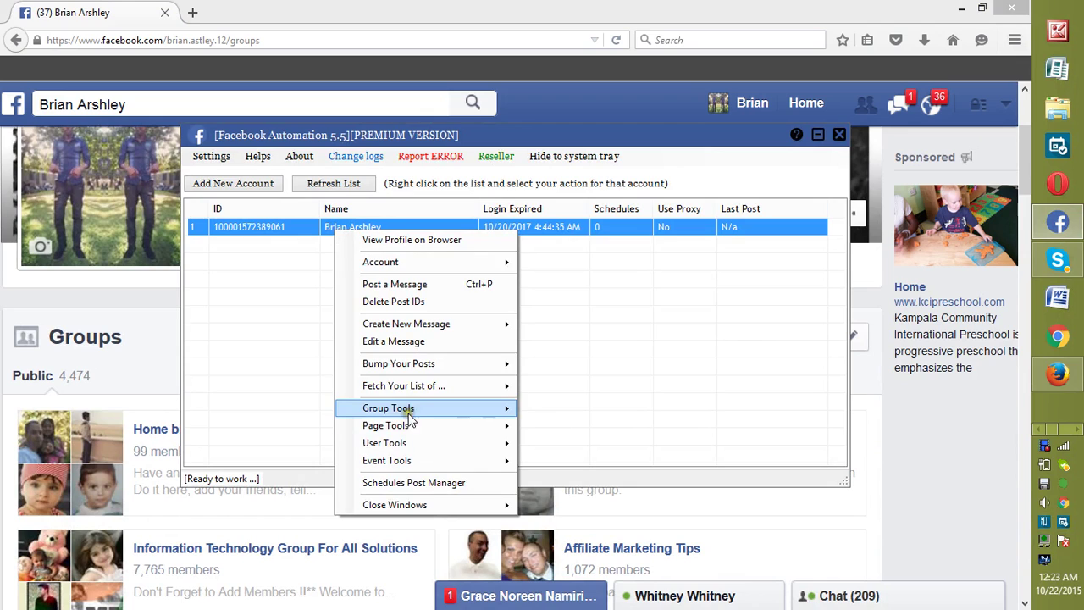
{"action": "mouse_move", "coordinate": [402, 388]}
{"action": "left_click", "coordinate": [558, 383]}
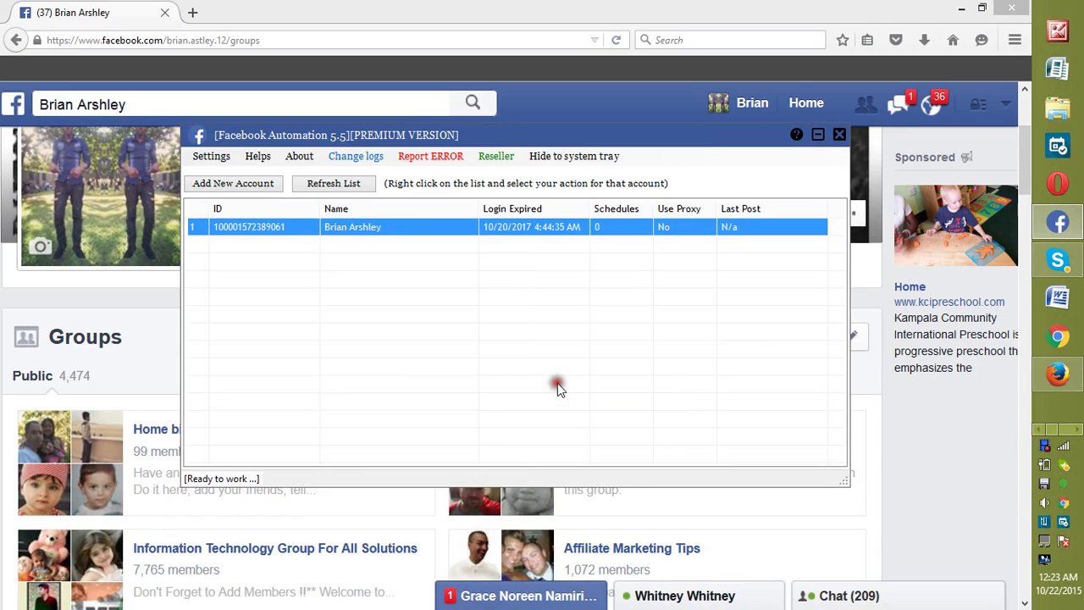
{"action": "left_click", "coordinate": [314, 207]}
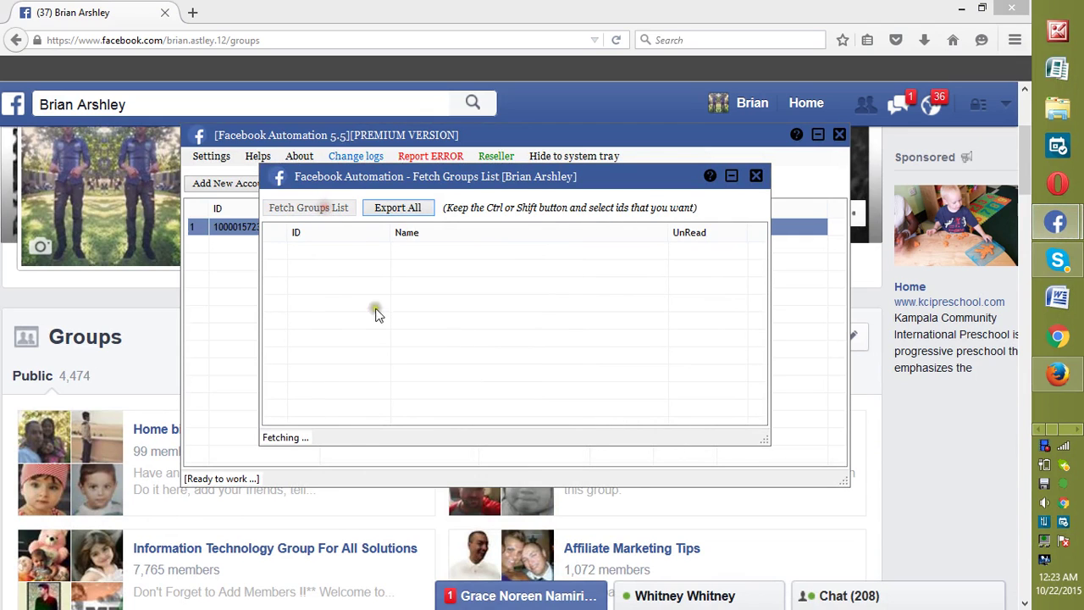
{"action": "left_click", "coordinate": [960, 9]}
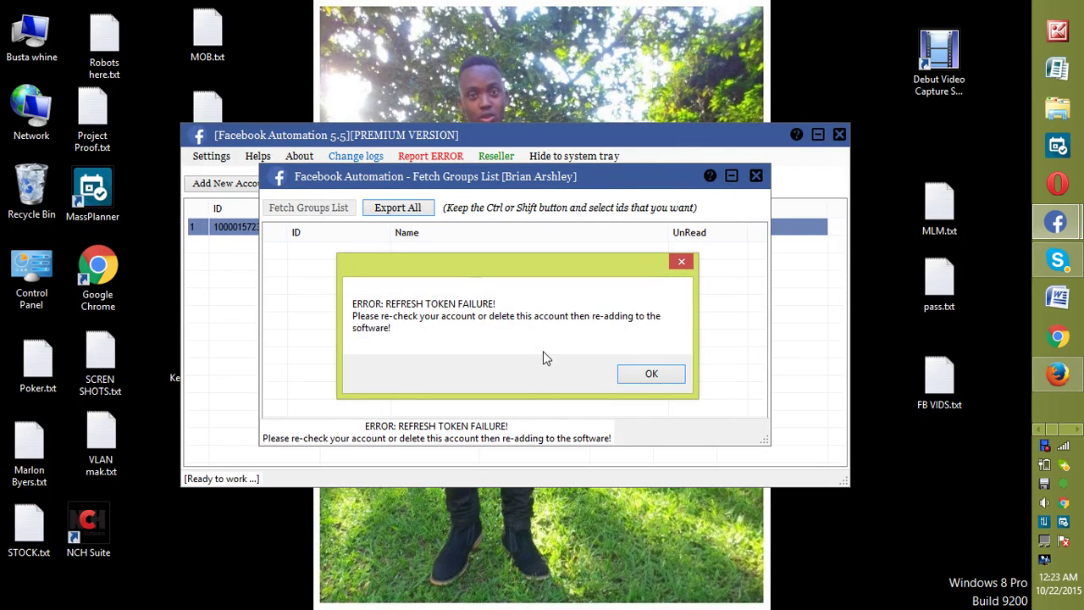
{"action": "left_click", "coordinate": [655, 379]}
{"action": "left_click", "coordinate": [756, 176]}
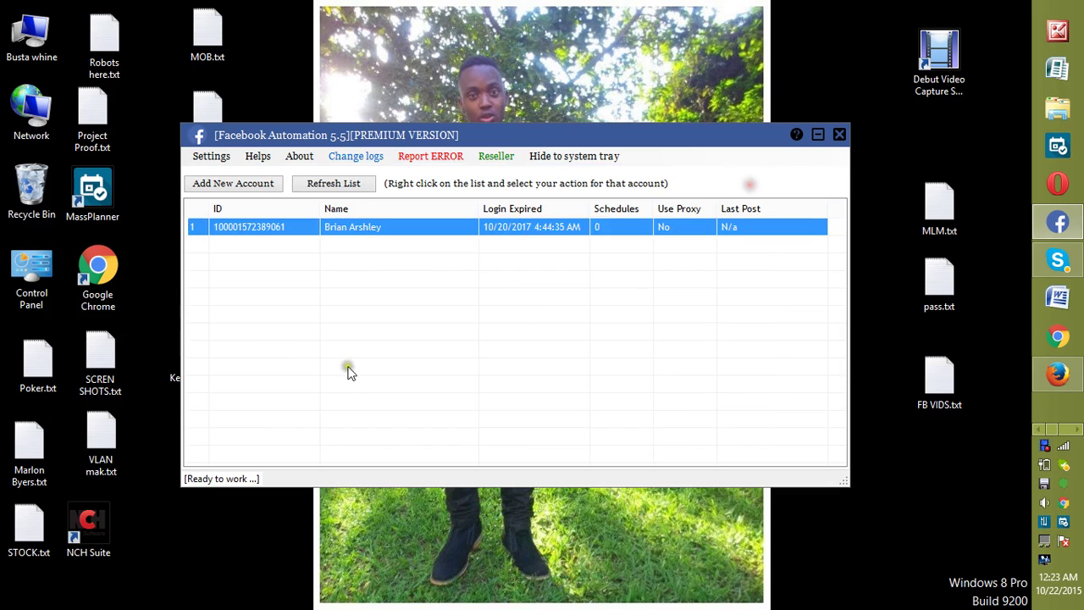
{"action": "right_click", "coordinate": [343, 228]}
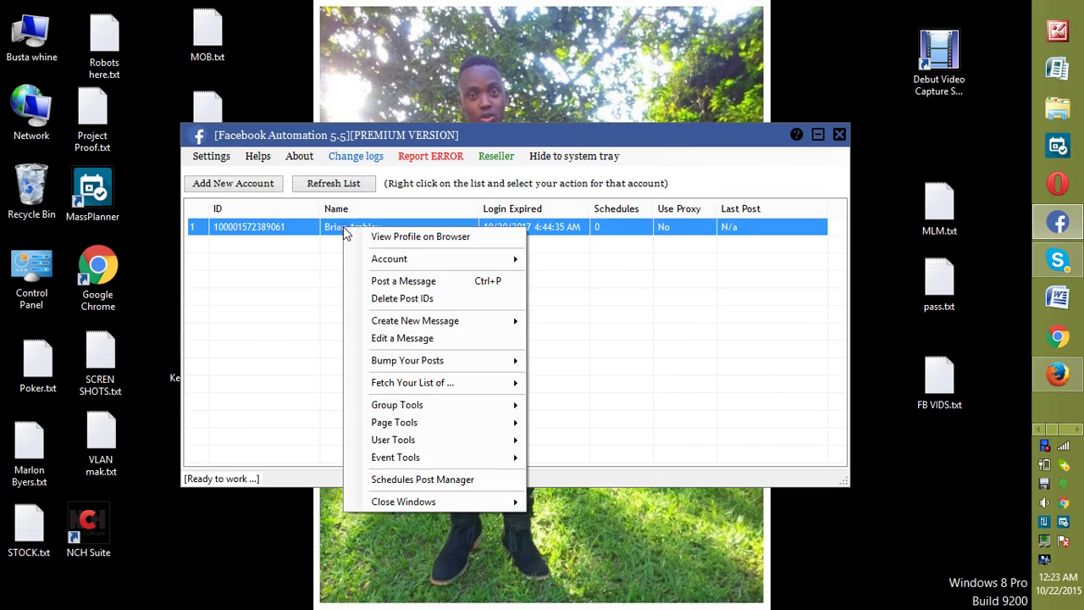
{"action": "mouse_move", "coordinate": [394, 261]}
{"action": "left_click", "coordinate": [596, 290]}
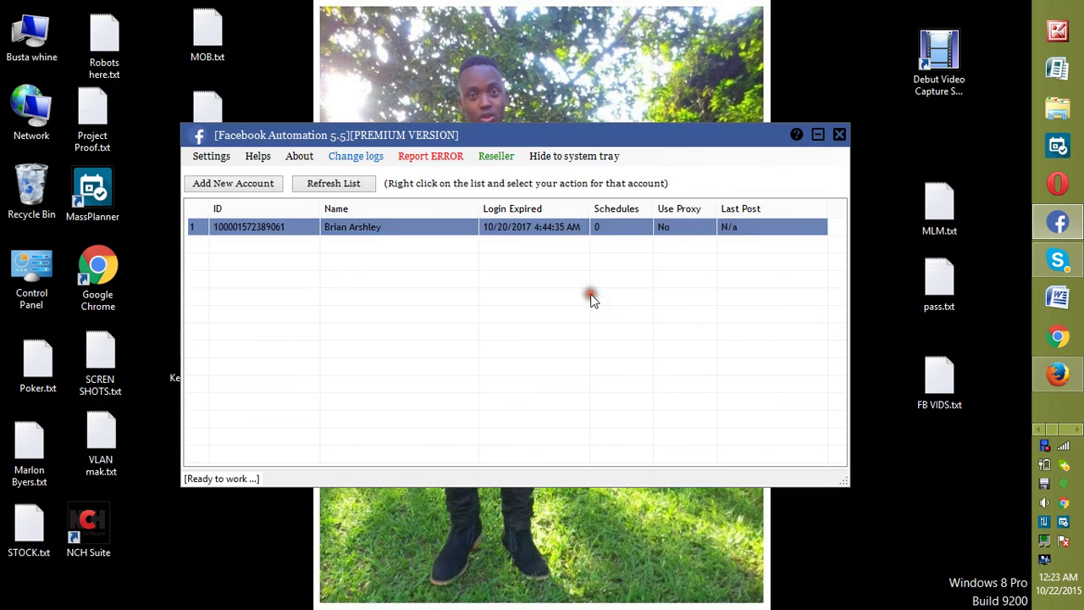
{"action": "left_click", "coordinate": [542, 366]}
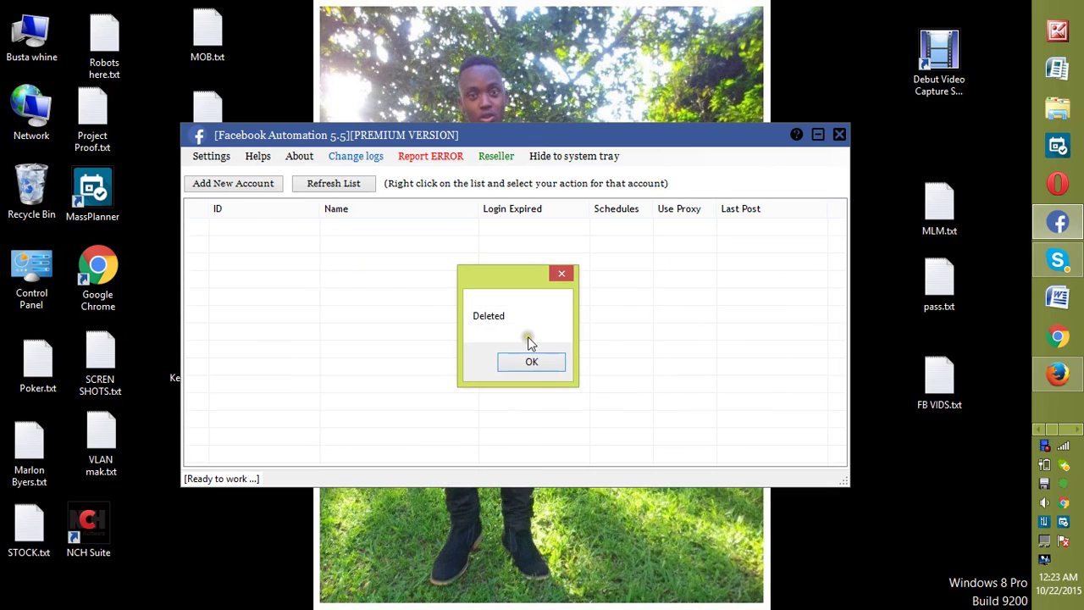
{"action": "left_click", "coordinate": [529, 365]}
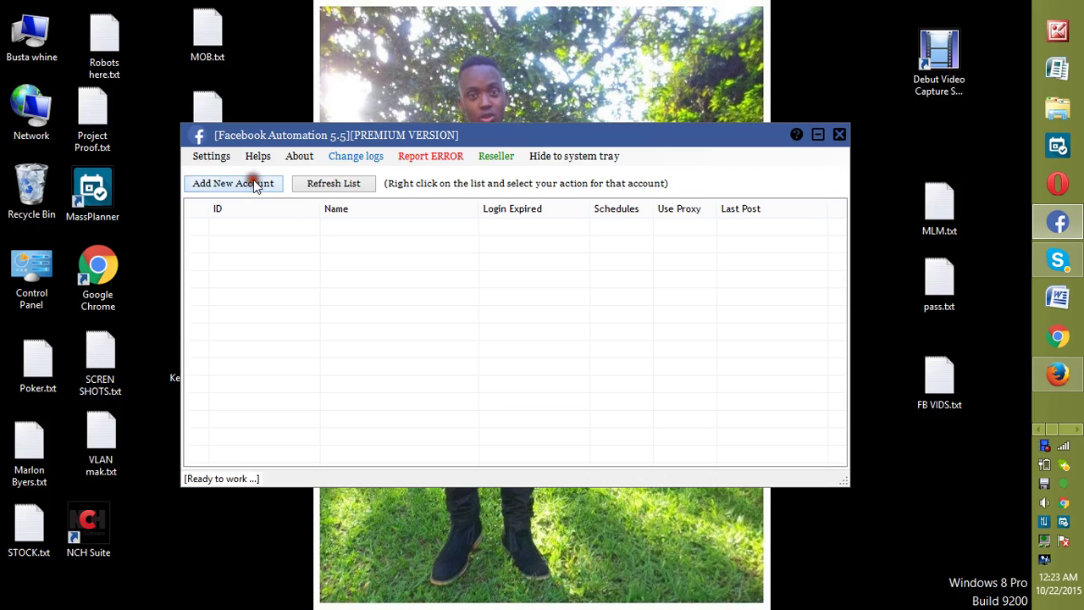
{"action": "left_click", "coordinate": [256, 185]}
Load the Facebook login form and enter the account's e-mail and password.
{"action": "left_click", "coordinate": [609, 131]}
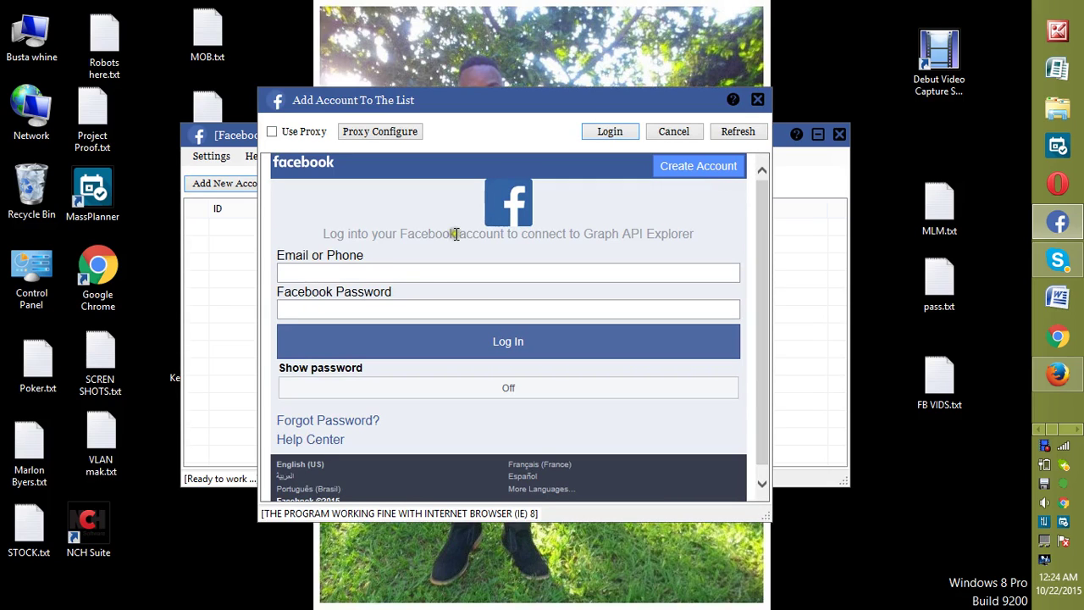
{"action": "left_click", "coordinate": [406, 272]}
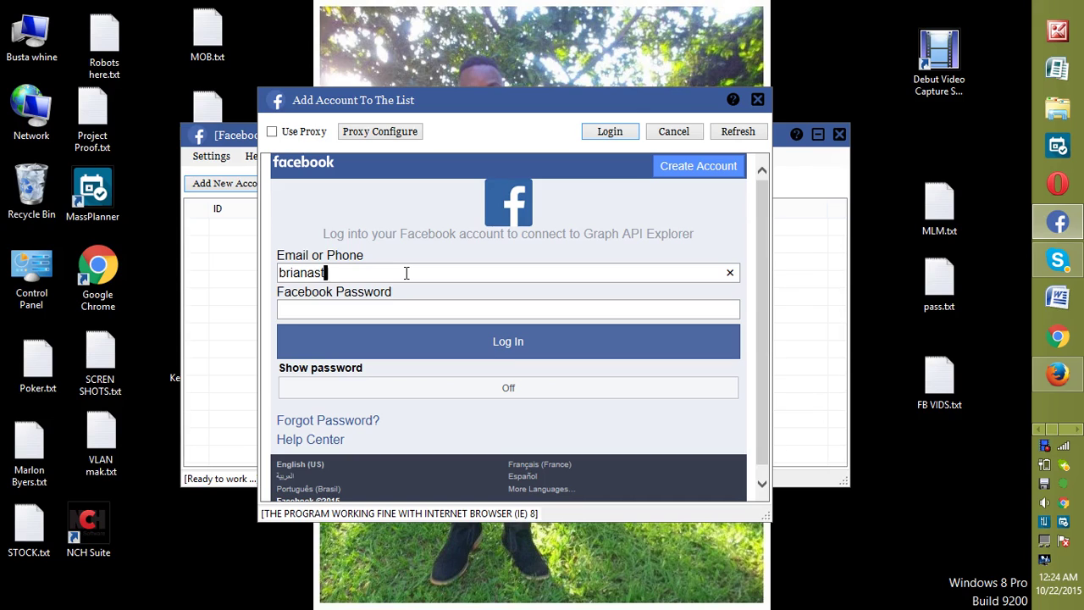
{"action": "key", "text": "Tab"}
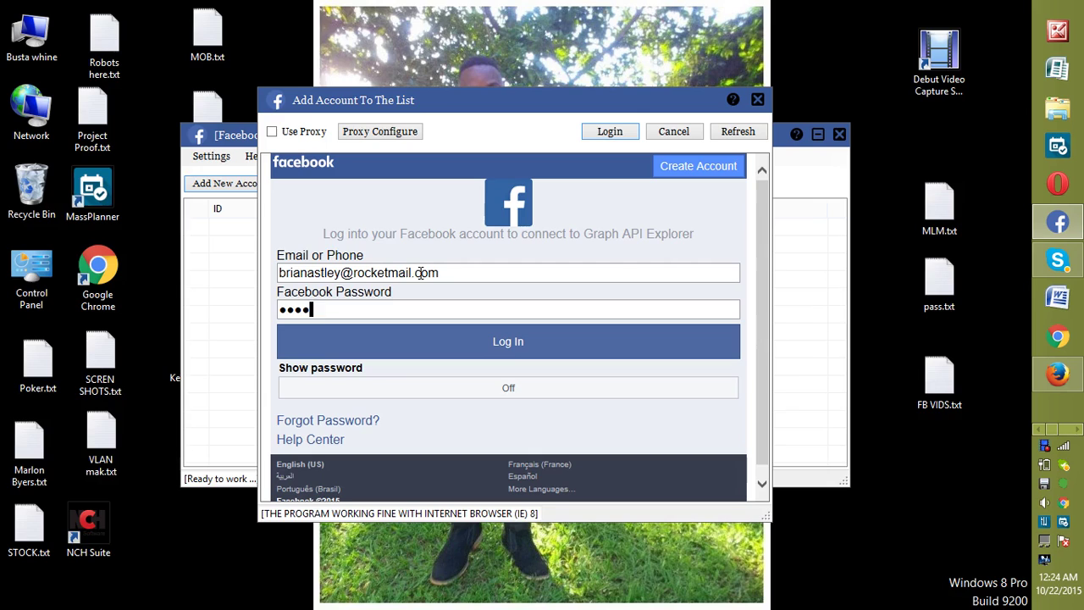
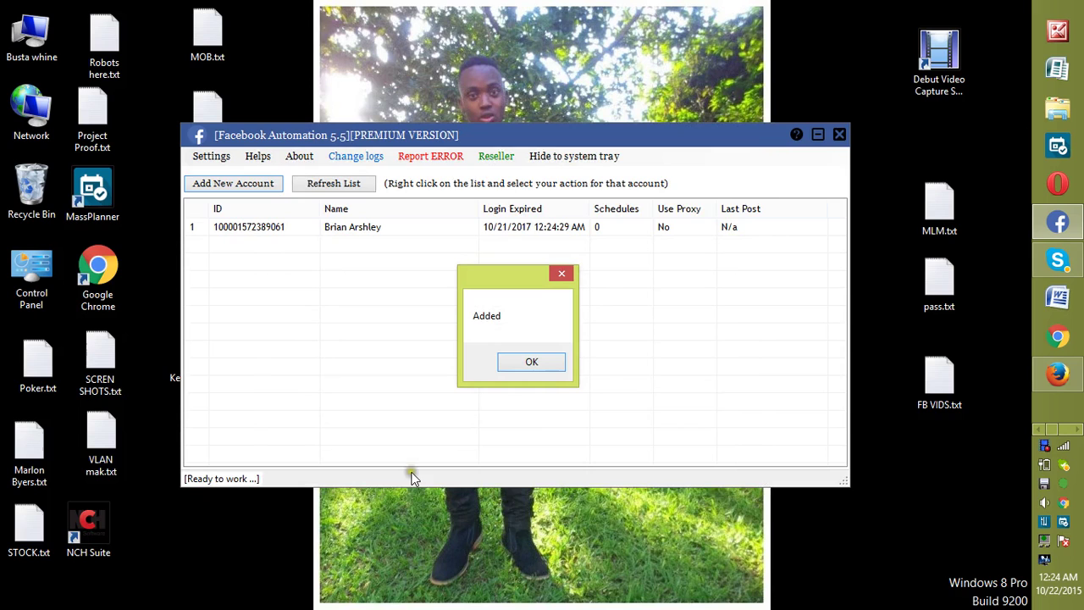
Start fetching the re-added account's groups list via Fetch Your Groups List.
{"action": "left_click", "coordinate": [533, 363]}
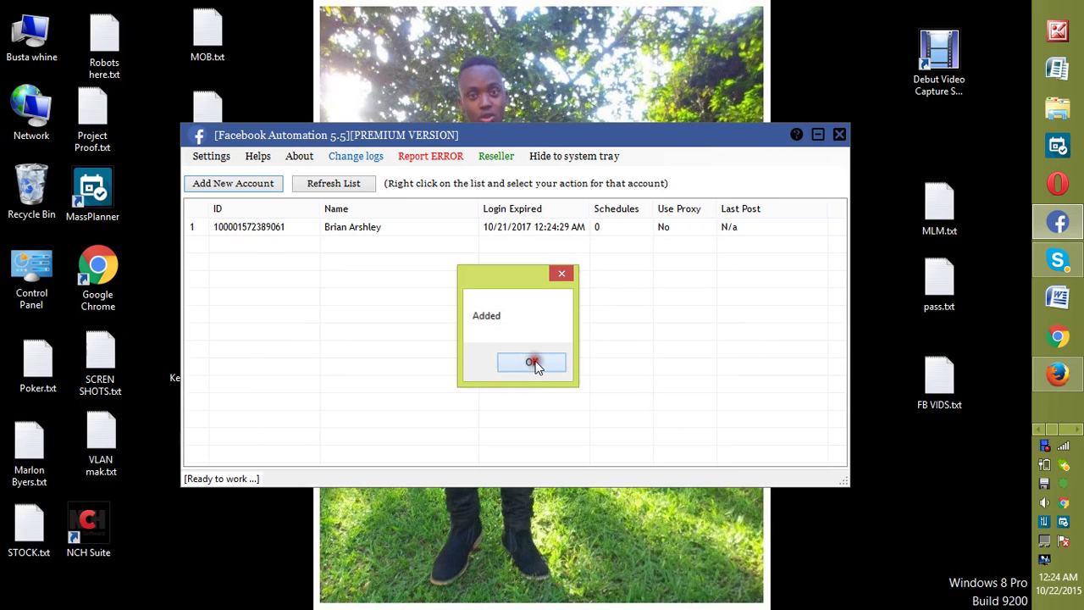
{"action": "left_click", "coordinate": [365, 227]}
{"action": "right_click", "coordinate": [353, 227]}
{"action": "mouse_move", "coordinate": [443, 388]}
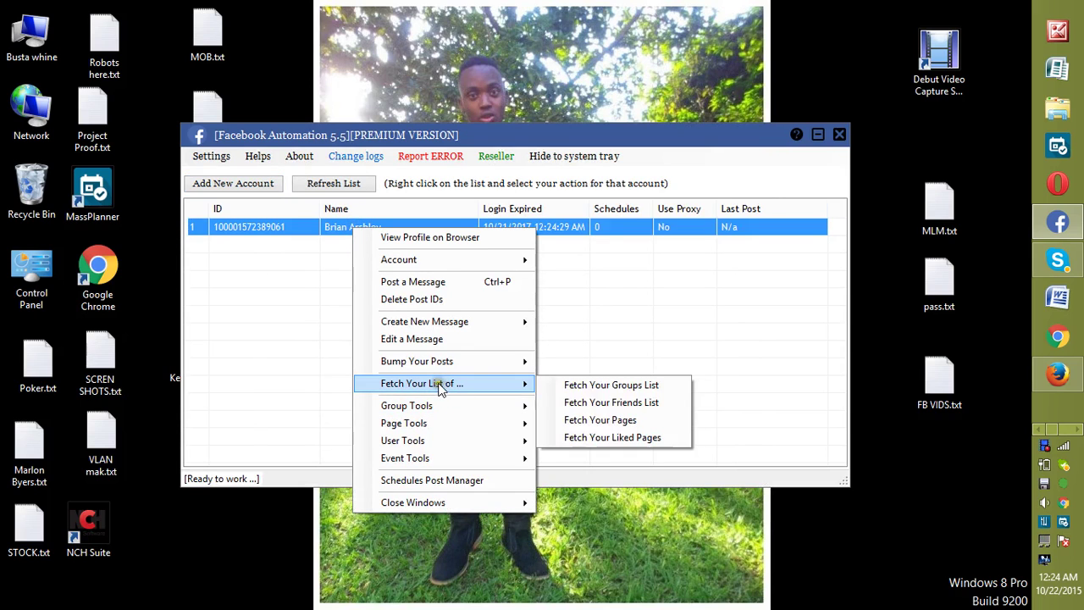
{"action": "left_click", "coordinate": [597, 388]}
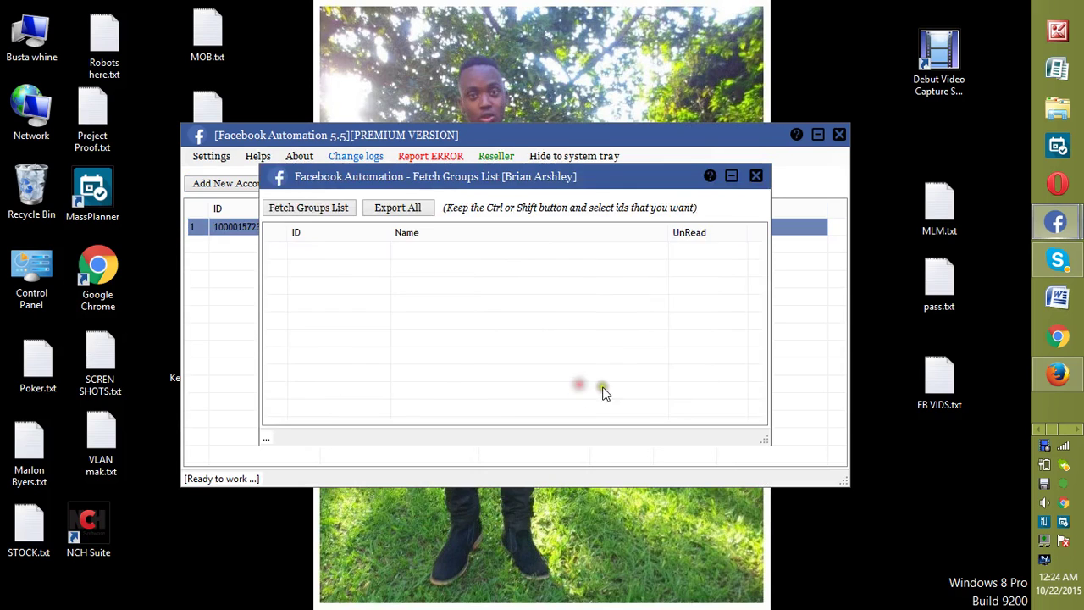
{"action": "left_click", "coordinate": [309, 208]}
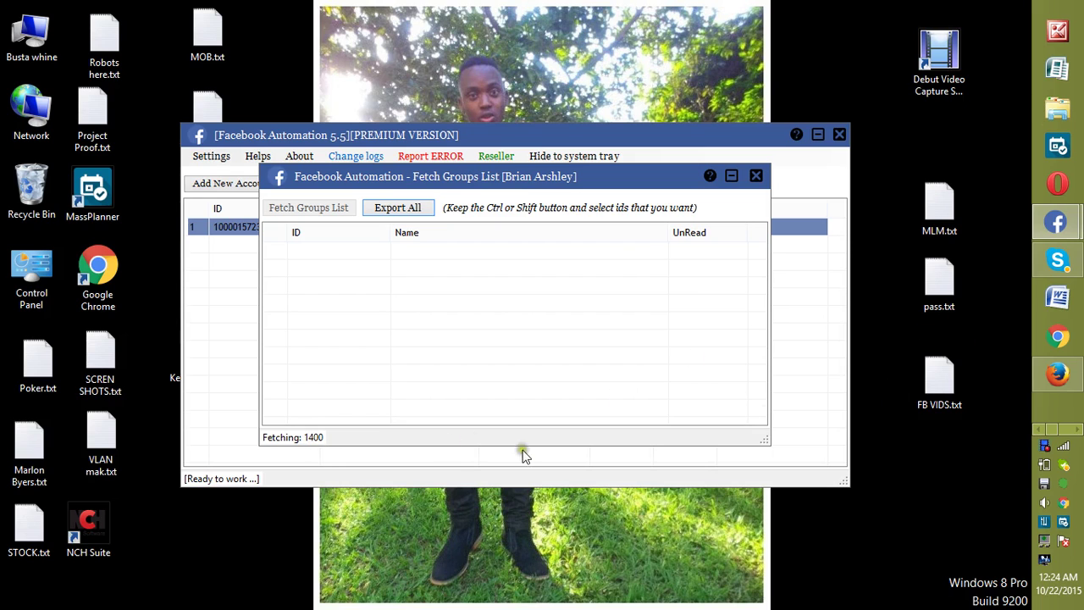
Launch the screen recorder and minimize it while the fetch completes at 4875 groups.
{"action": "key", "text": "super"}
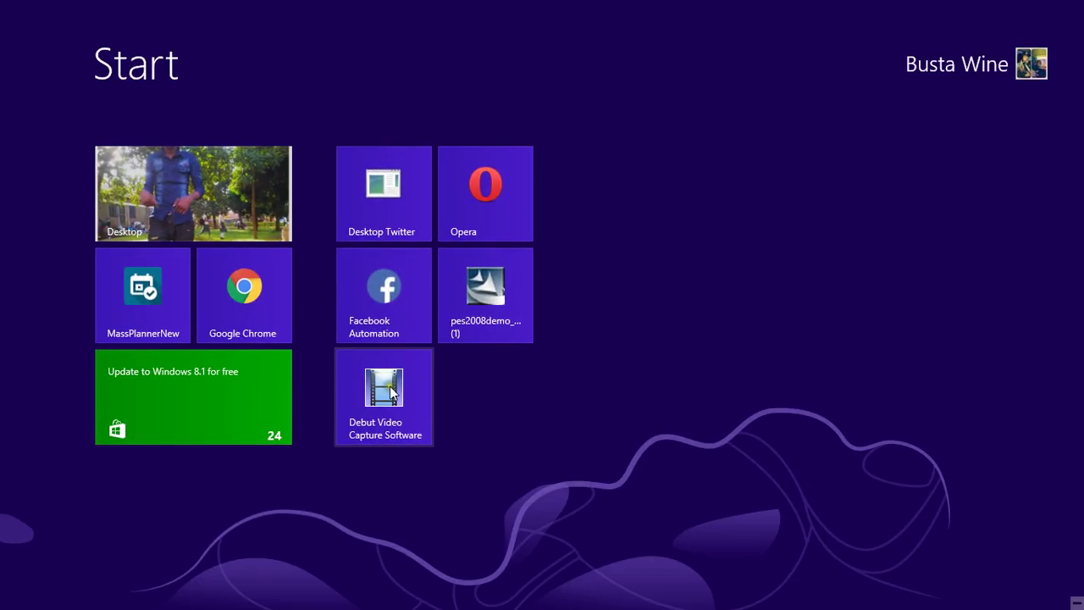
{"action": "left_click", "coordinate": [389, 386]}
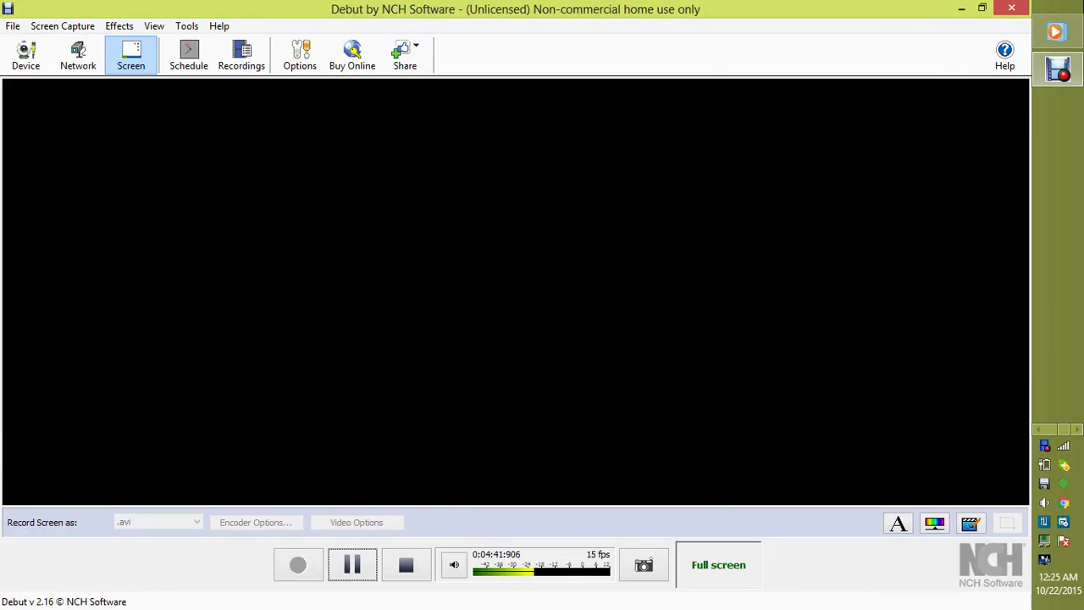
{"action": "left_click", "coordinate": [958, 7]}
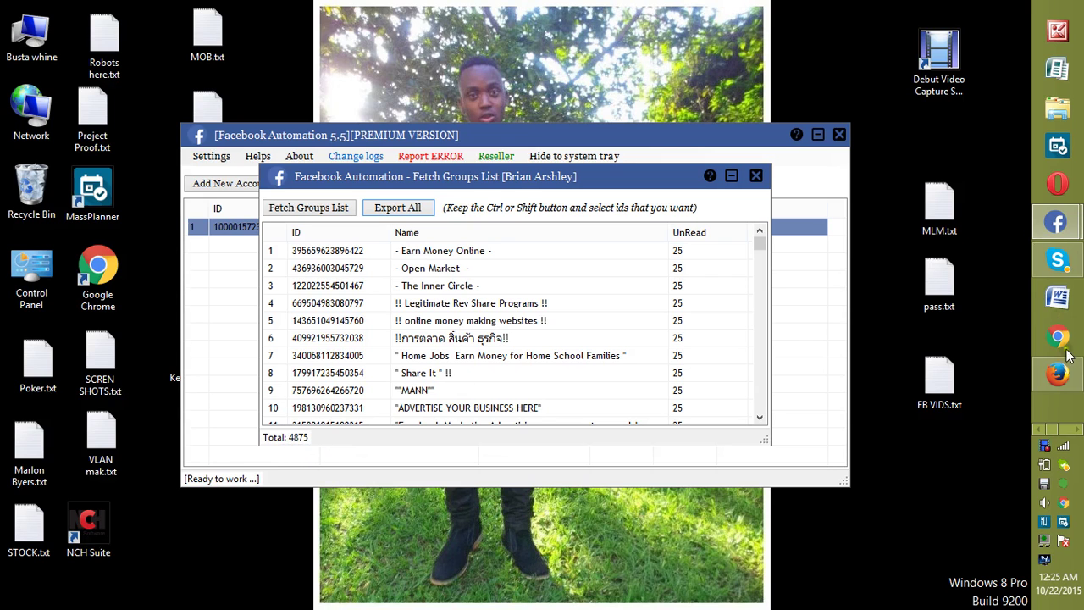
Bring Firefox's Facebook Groups page to the front.
{"action": "left_click", "coordinate": [1066, 376]}
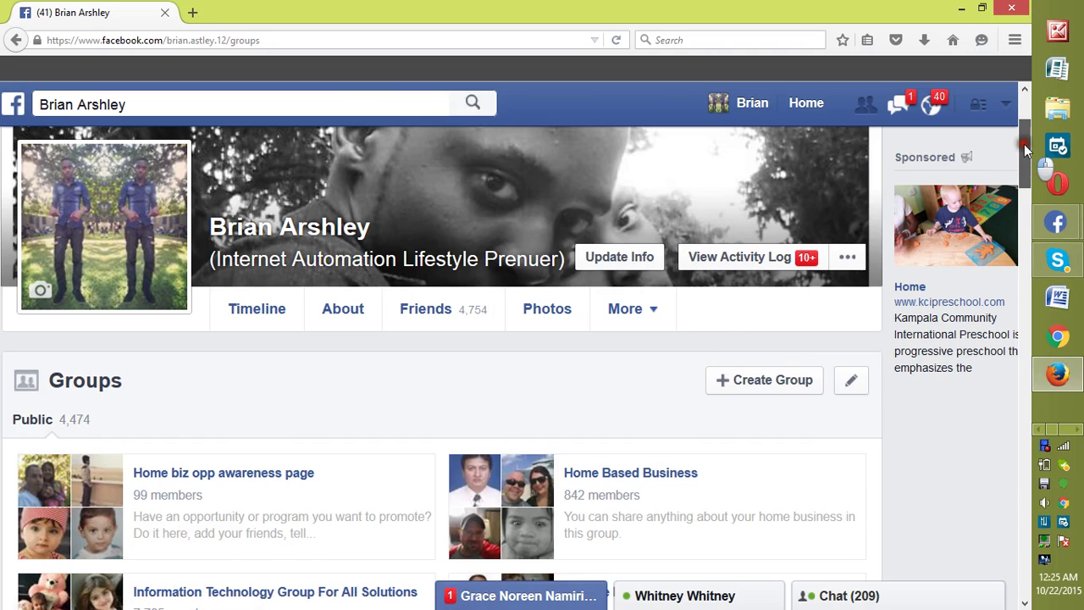
Copy the 'Home Based Business' group name from the Facebook Groups page.
{"action": "left_click_drag", "start_coordinate": [1024, 144], "coordinate": [1027, 165]}
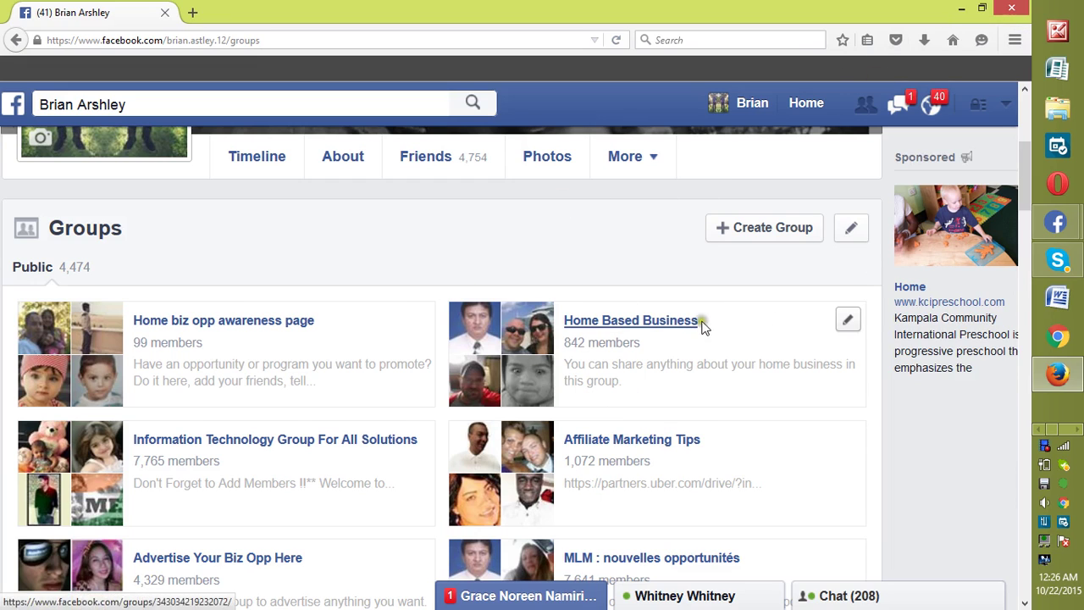
{"action": "left_click_drag", "start_coordinate": [717, 322], "coordinate": [572, 327]}
{"action": "right_click", "coordinate": [571, 325]}
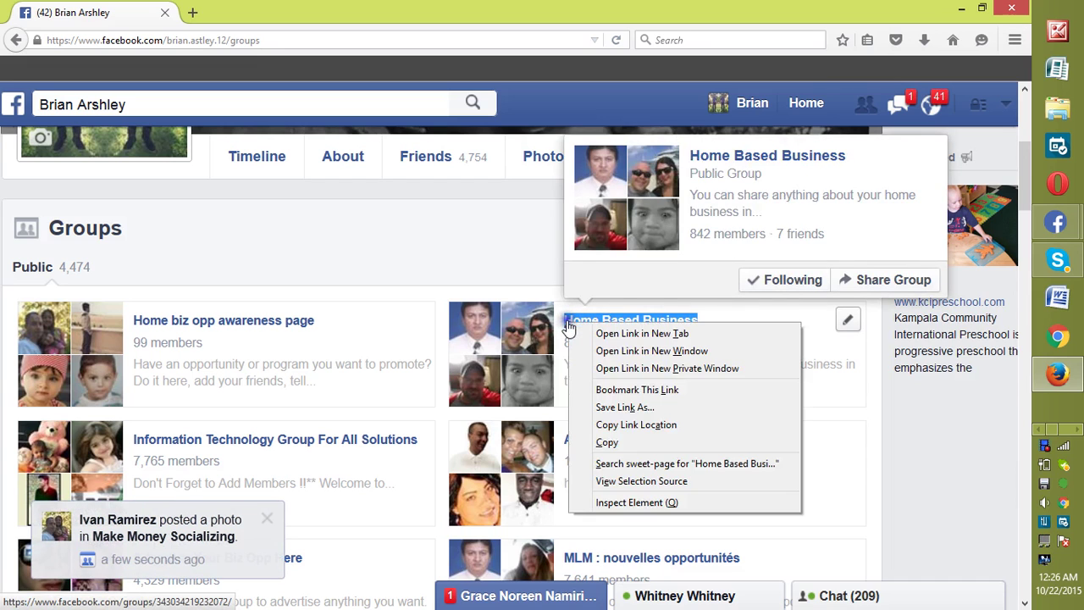
{"action": "left_click", "coordinate": [629, 445]}
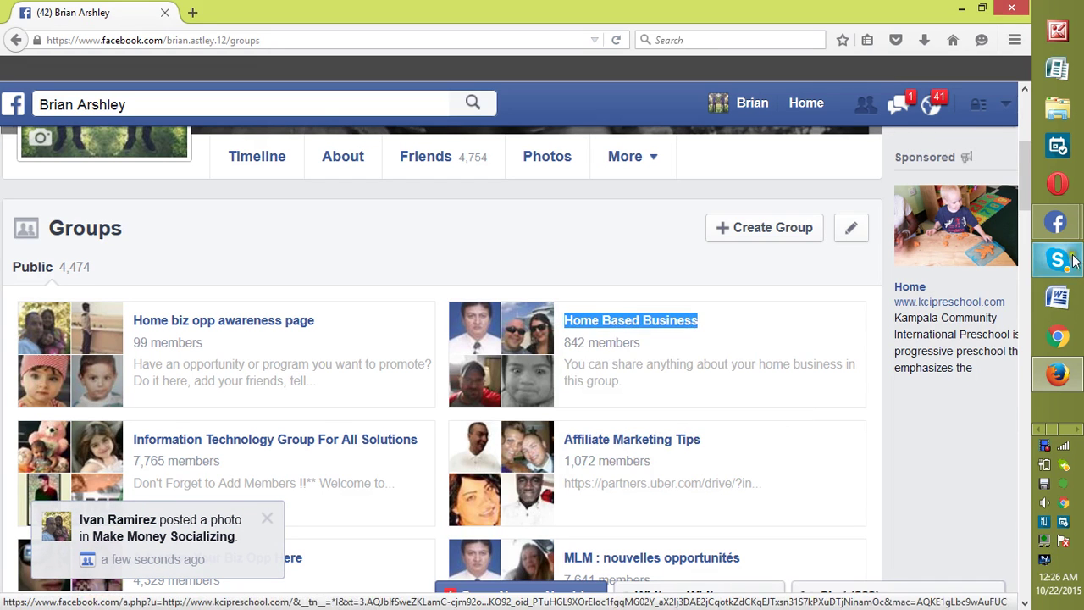
Close the fetched groups list and Facebook Automation, then relaunch the program.
{"action": "mouse_move", "coordinate": [1058, 222]}
{"action": "left_click", "coordinate": [952, 305]}
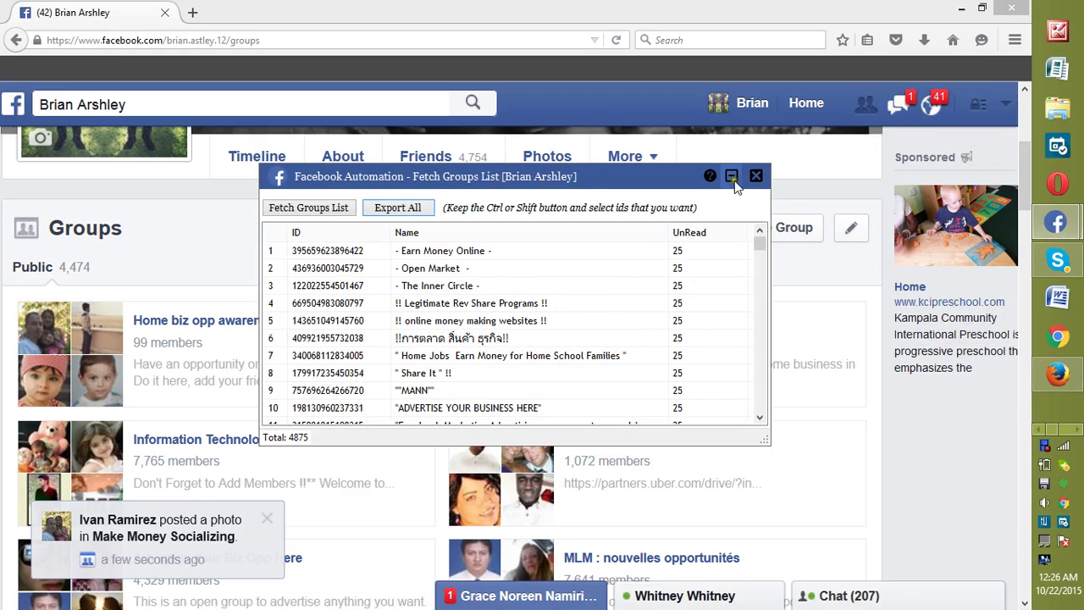
{"action": "left_click", "coordinate": [958, 7]}
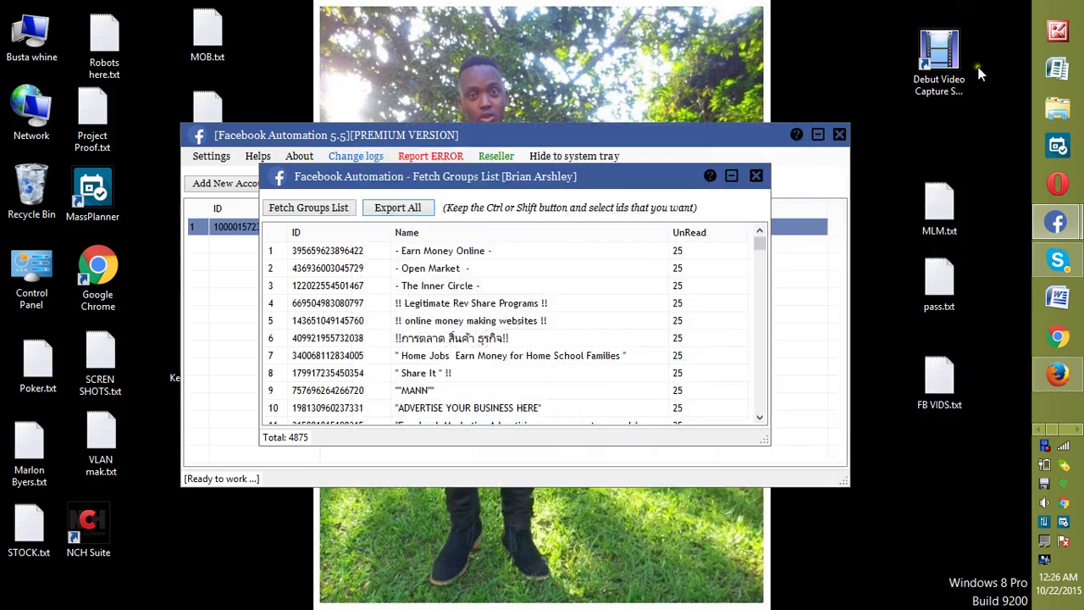
{"action": "left_click", "coordinate": [757, 180]}
{"action": "left_click", "coordinate": [839, 134]}
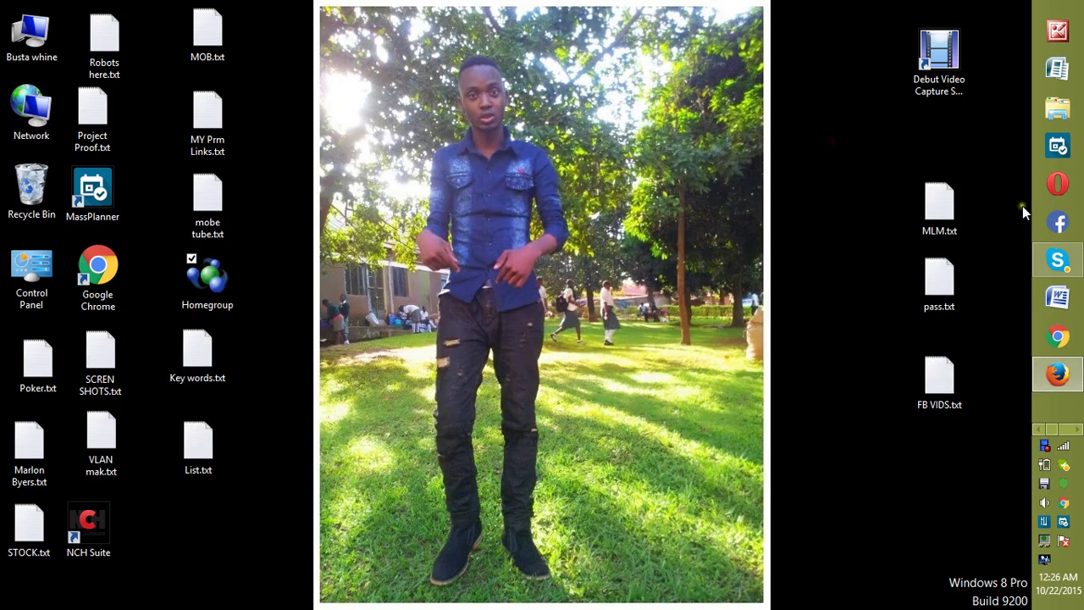
{"action": "left_click", "coordinate": [1046, 227]}
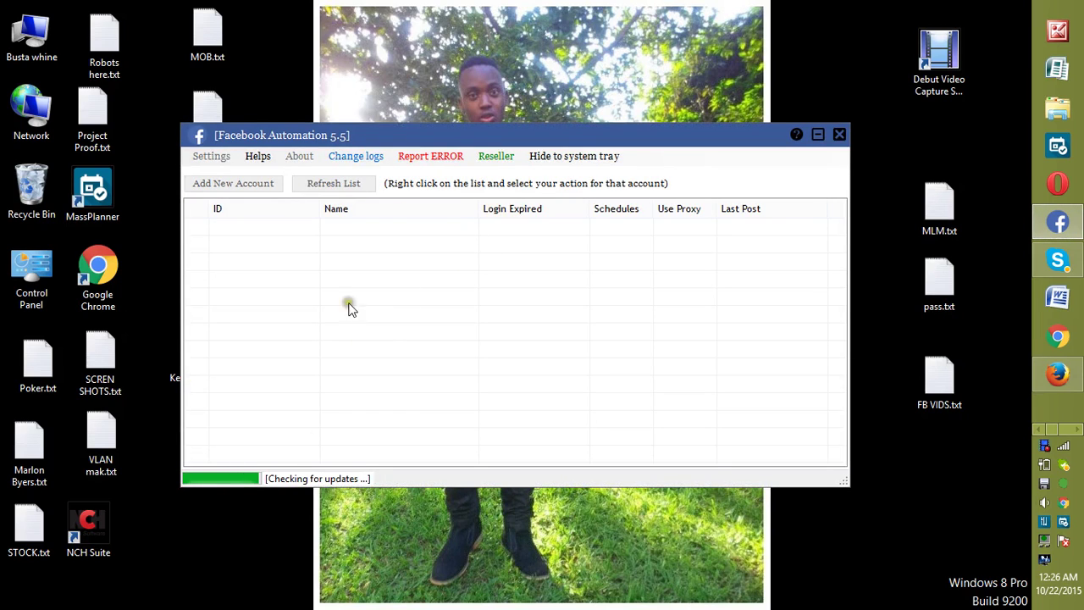
Open and close the account's Group Tools fetch window, restart the app, and reopen the account's actions menu.
{"action": "left_click", "coordinate": [368, 227]}
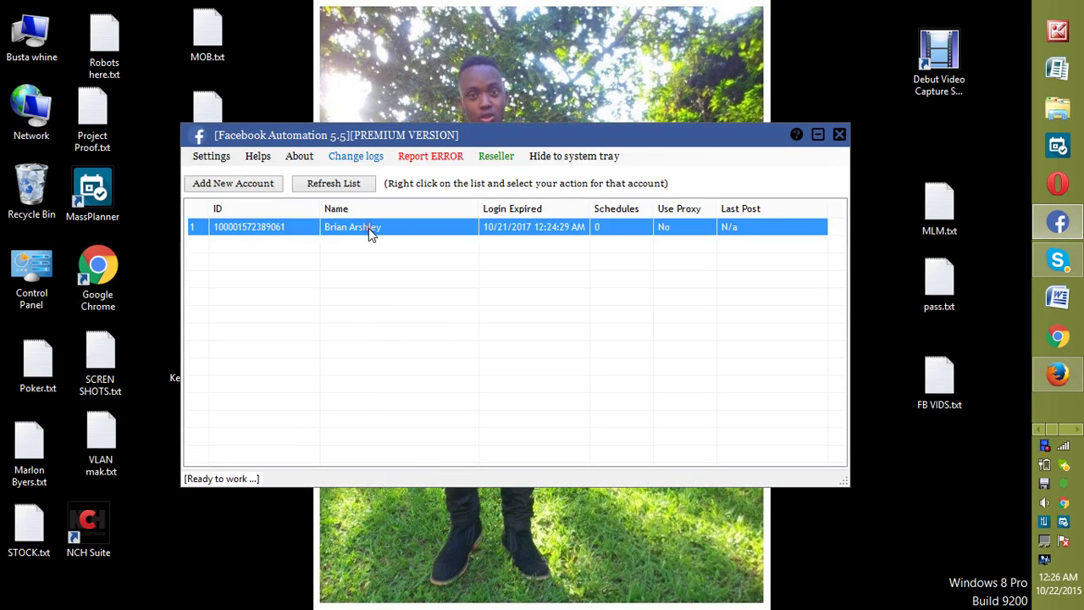
{"action": "right_click", "coordinate": [368, 229]}
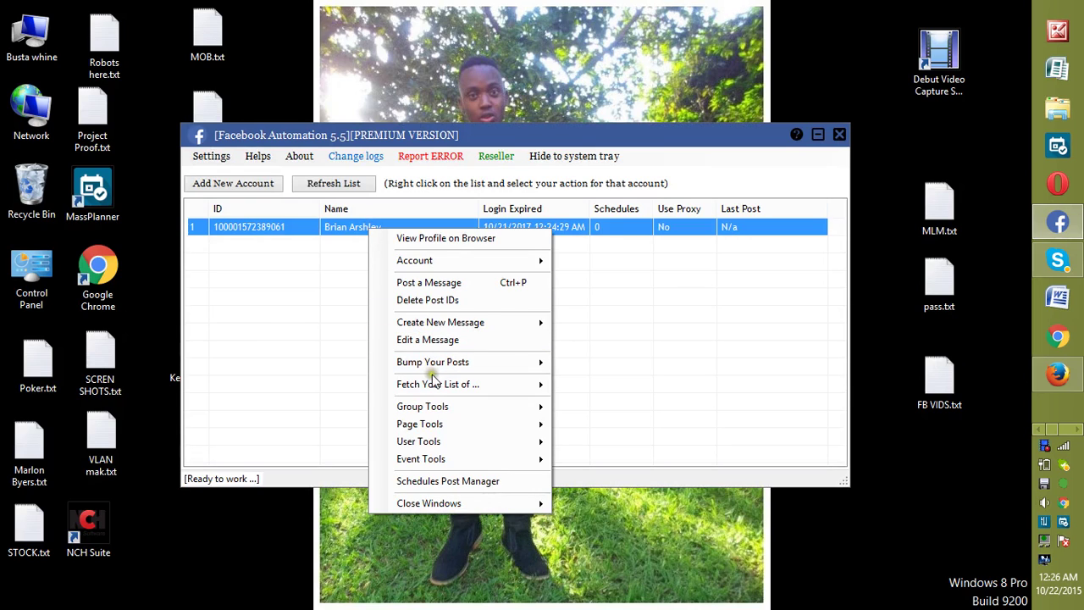
{"action": "mouse_move", "coordinate": [435, 384]}
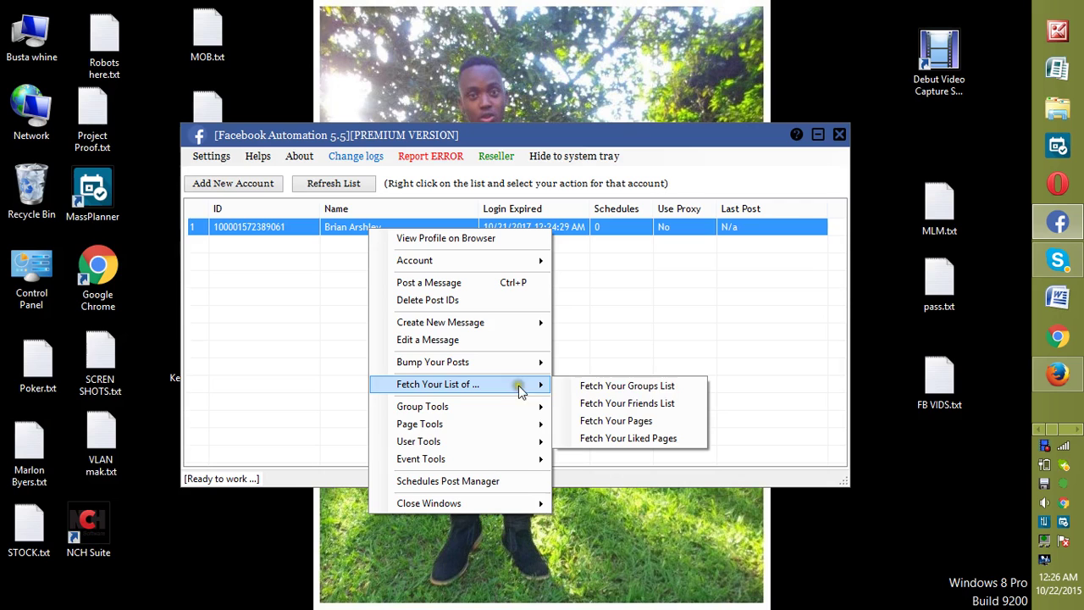
{"action": "left_click", "coordinate": [610, 390]}
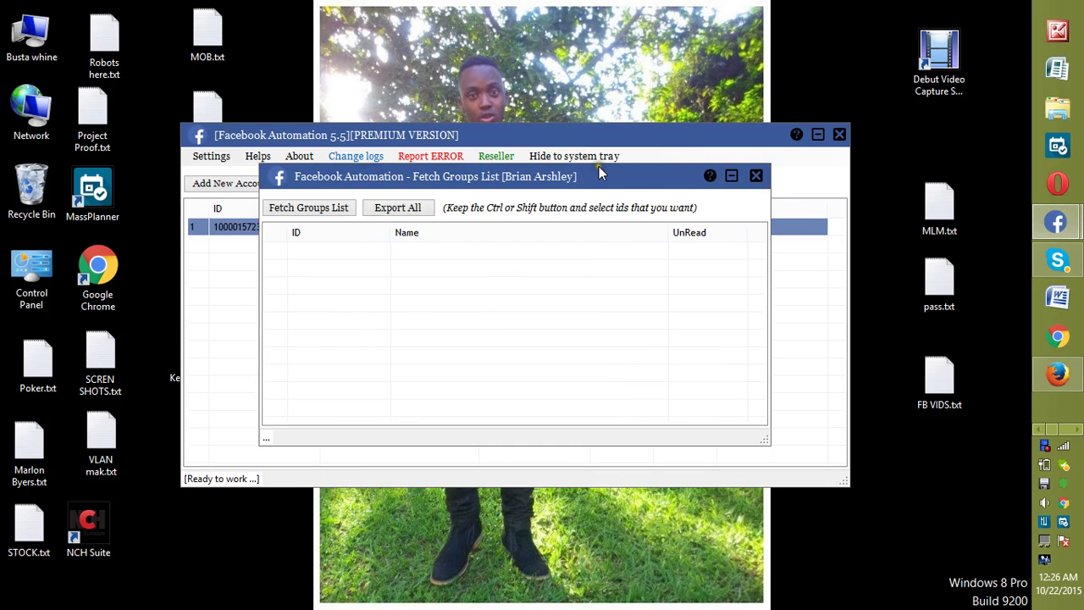
{"action": "left_click", "coordinate": [756, 175]}
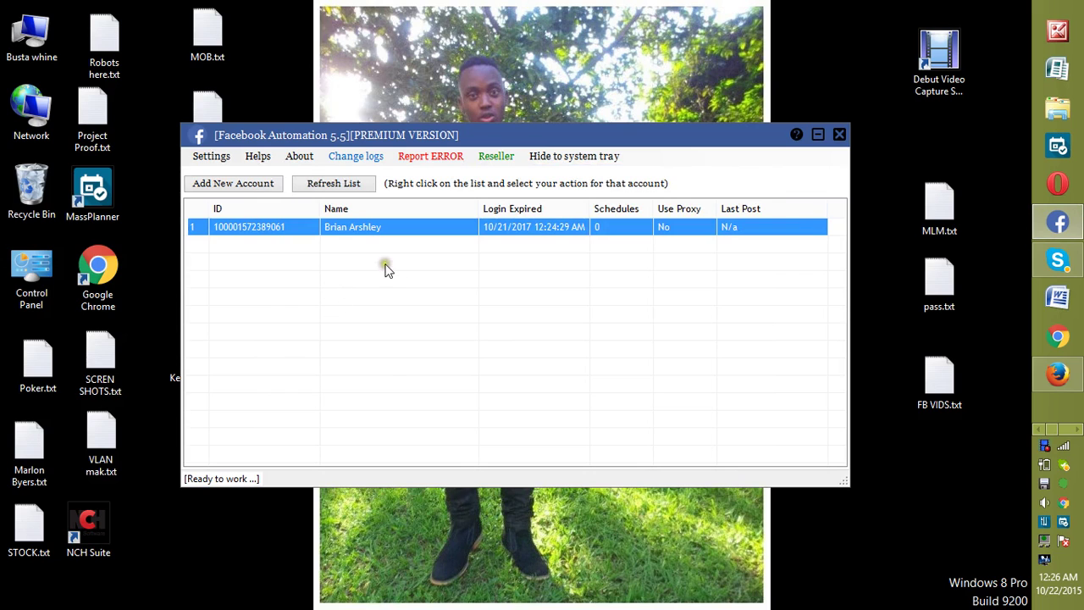
{"action": "left_click", "coordinate": [840, 134]}
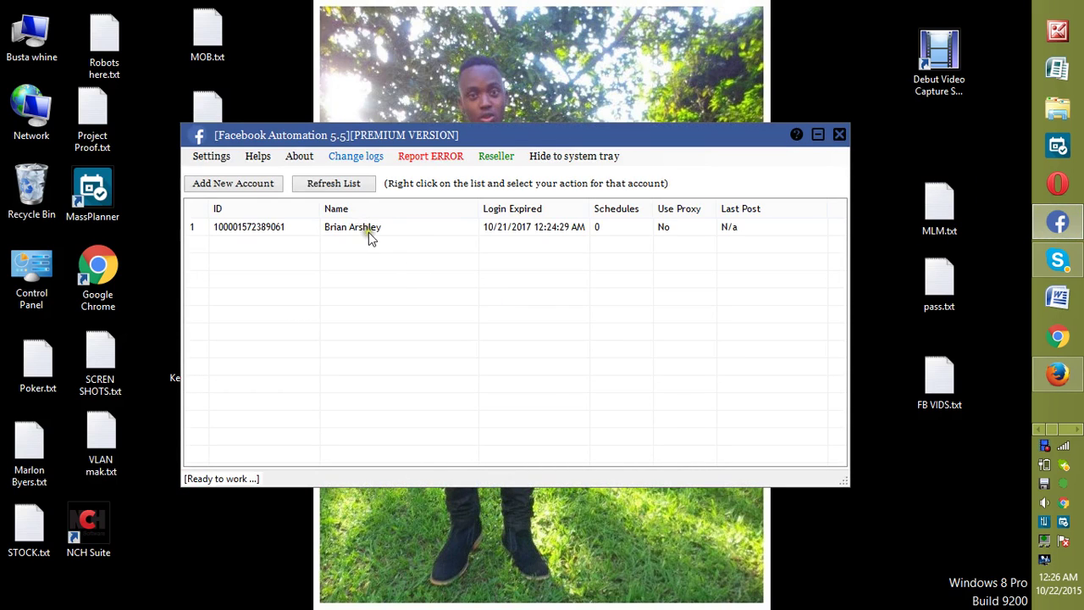
{"action": "right_click", "coordinate": [368, 232]}
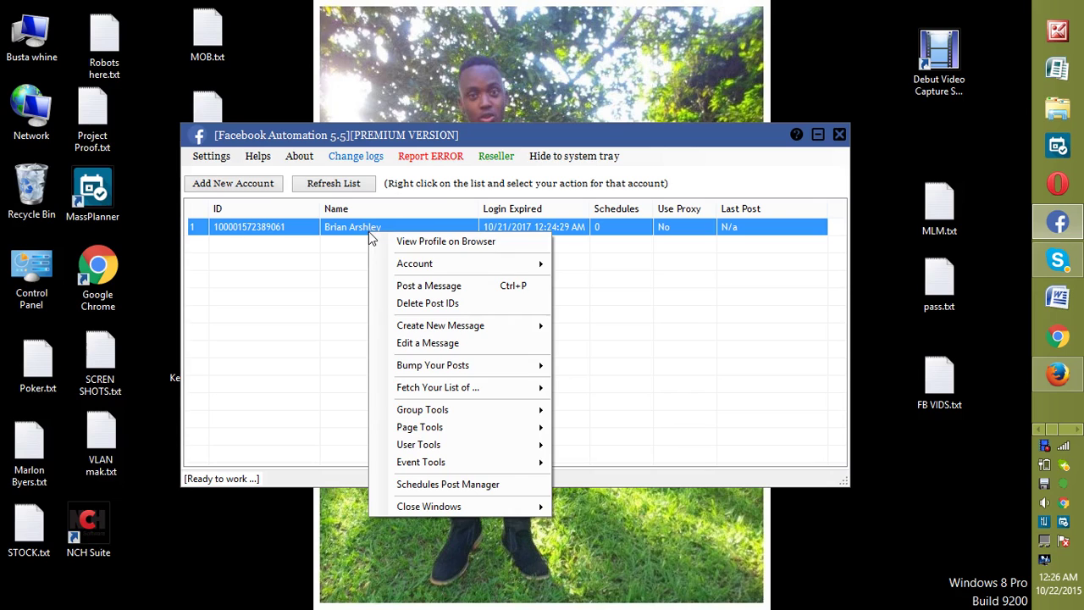
In Group Tools Searching, search the keyword 'Home Based Business' and select the first of 193 results.
{"action": "mouse_move", "coordinate": [446, 408]}
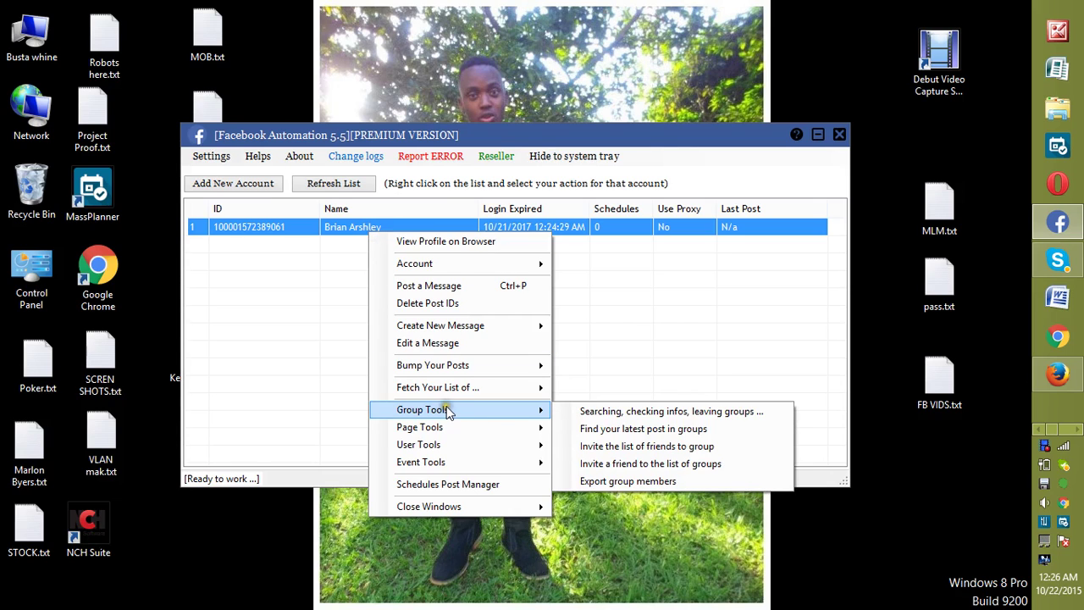
{"action": "left_click", "coordinate": [583, 411]}
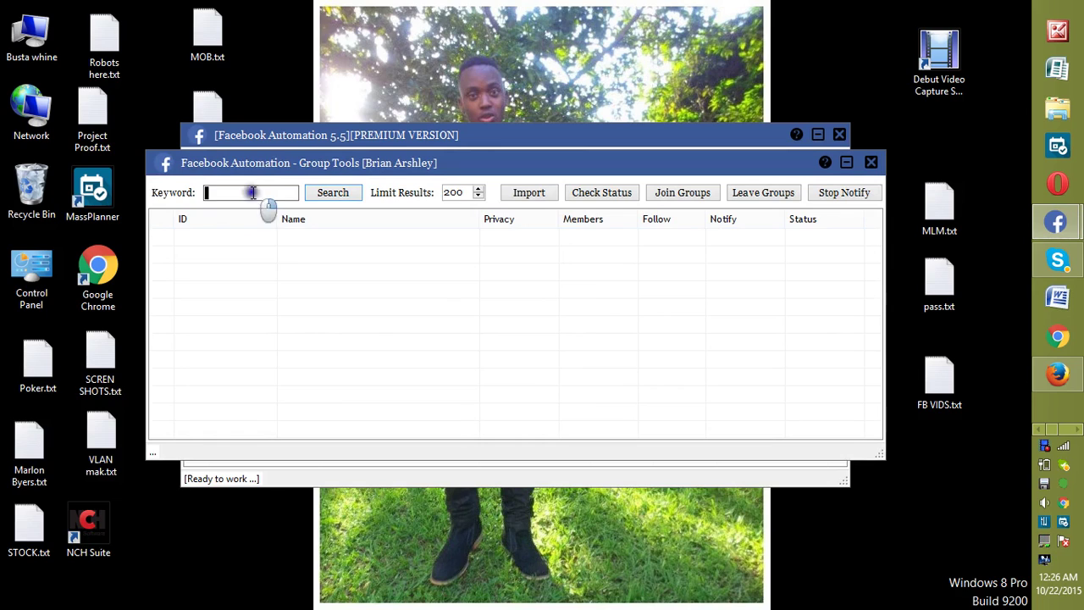
{"action": "right_click", "coordinate": [252, 192]}
{"action": "left_click", "coordinate": [297, 260]}
{"action": "left_click", "coordinate": [333, 193]}
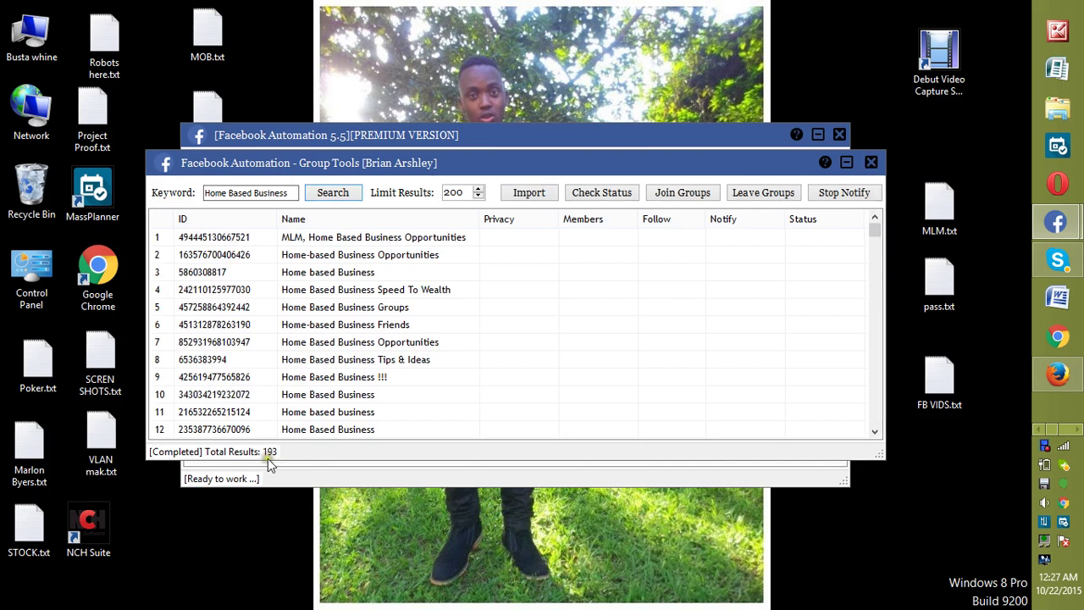
{"action": "left_click", "coordinate": [338, 243]}
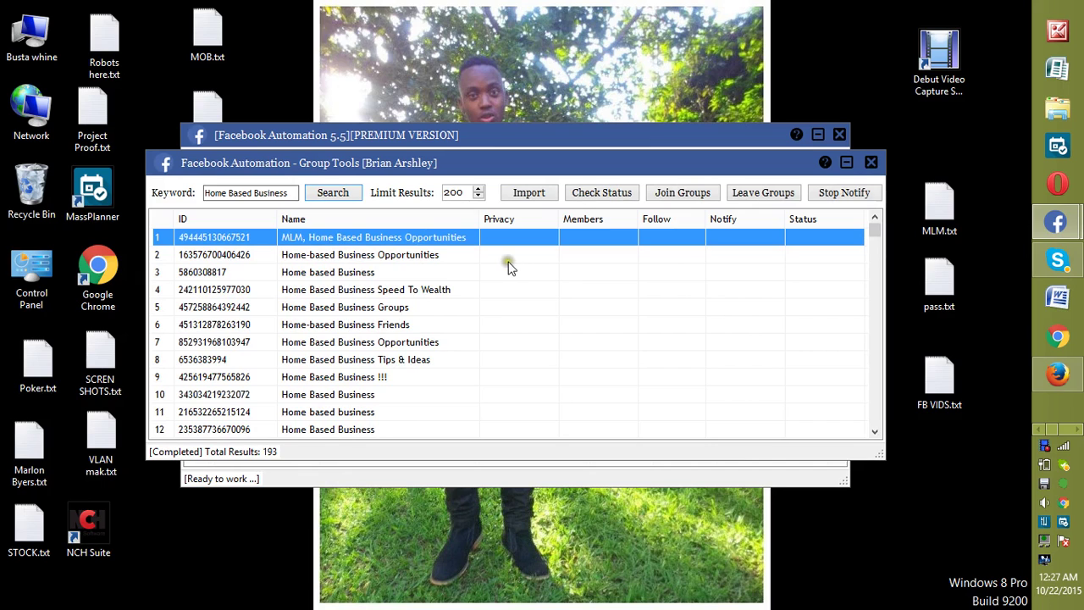
Select result rows 1 through 20 of the 'Home Based Business' groups list using Shift+Down.
{"action": "left_click", "coordinate": [480, 255]}
{"action": "left_click", "coordinate": [407, 240]}
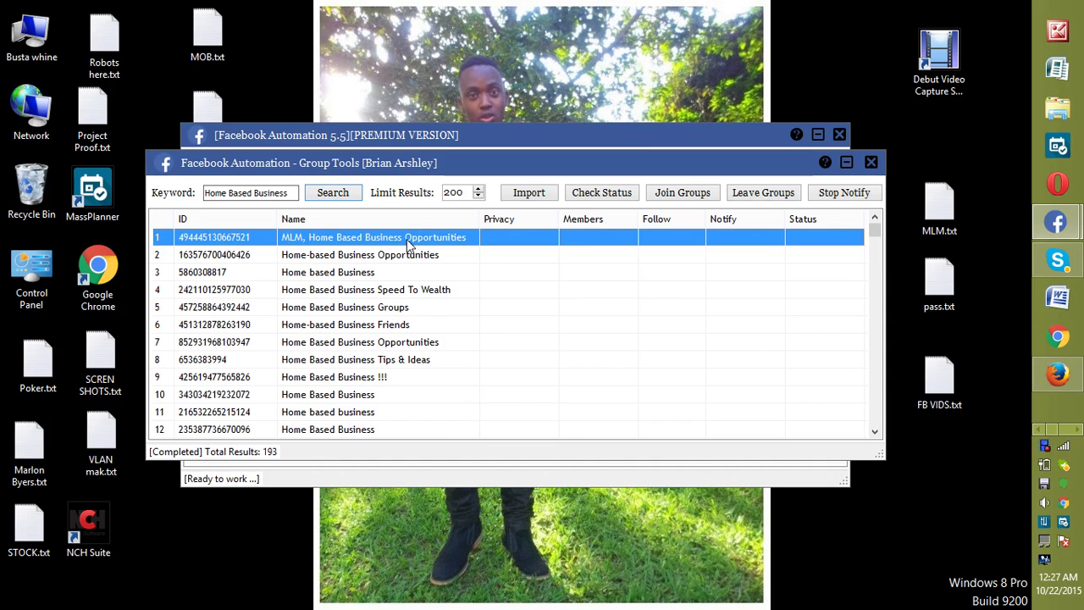
{"action": "key", "text": "shift+Down"}
{"action": "key", "text": "shift+Down"}
{"action": "key", "text": "shift+Down"}
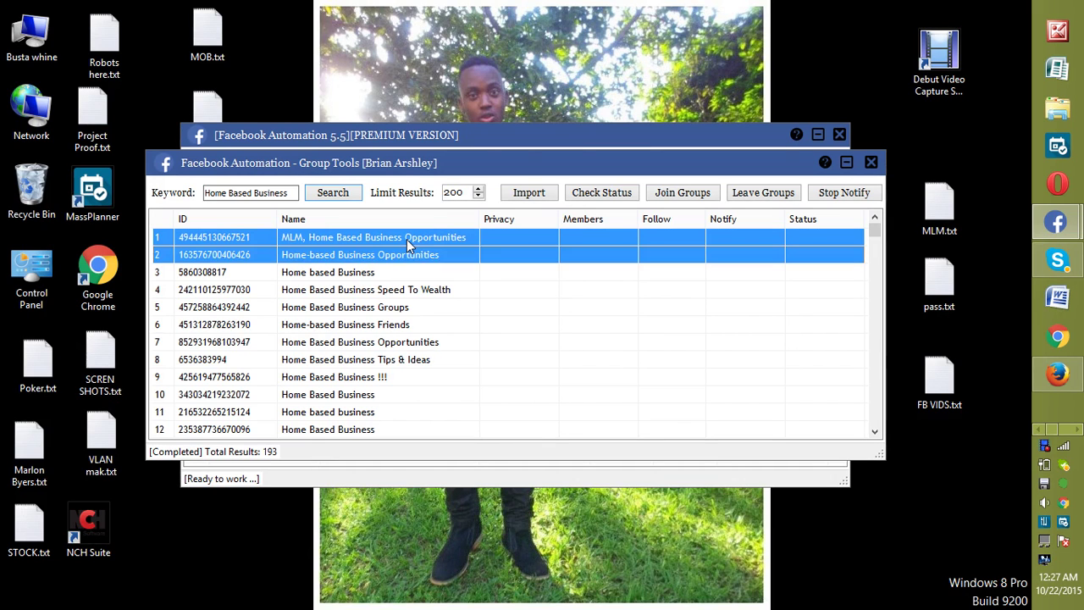
{"action": "key", "text": "shift+Up"}
{"action": "key", "text": "shift+Up"}
{"action": "key", "text": "shift+Up"}
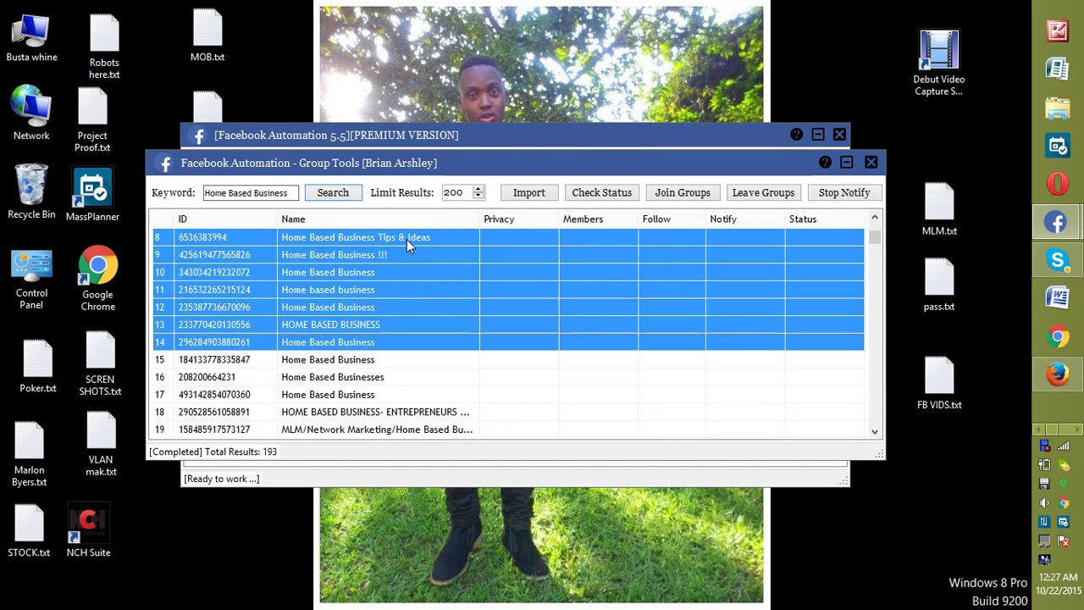
{"action": "key", "text": "shift+Down"}
{"action": "key", "text": "shift+Down"}
{"action": "key", "text": "shift+Down"}
{"action": "key", "text": "shift+Down"}
{"action": "key", "text": "shift+Down"}
{"action": "key", "text": "shift+Down"}
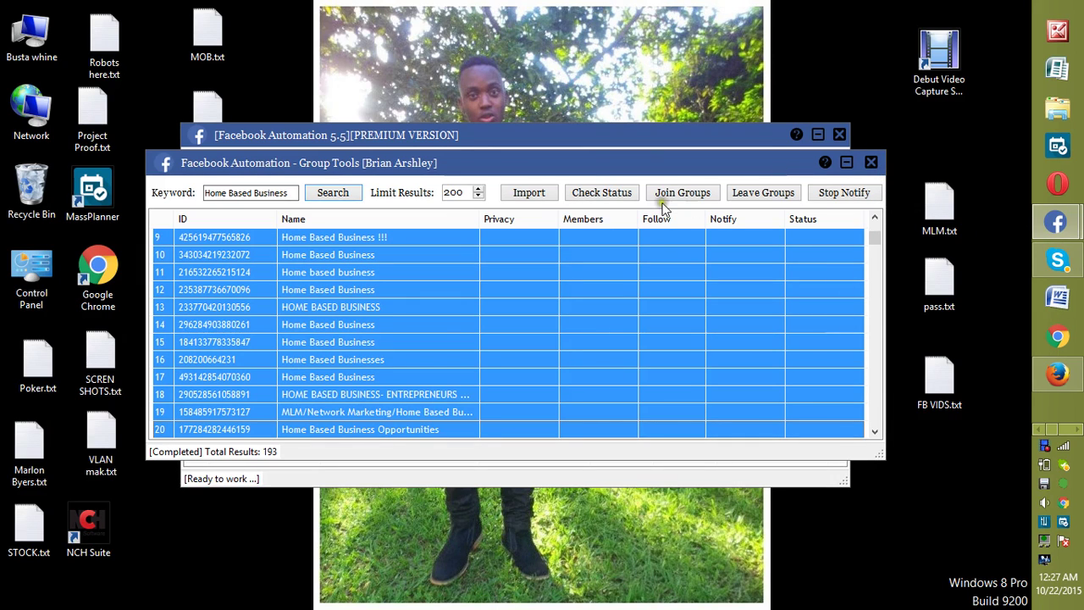
{"action": "left_click", "coordinate": [756, 169]}
{"action": "left_click", "coordinate": [758, 169]}
{"action": "left_click", "coordinate": [758, 168]}
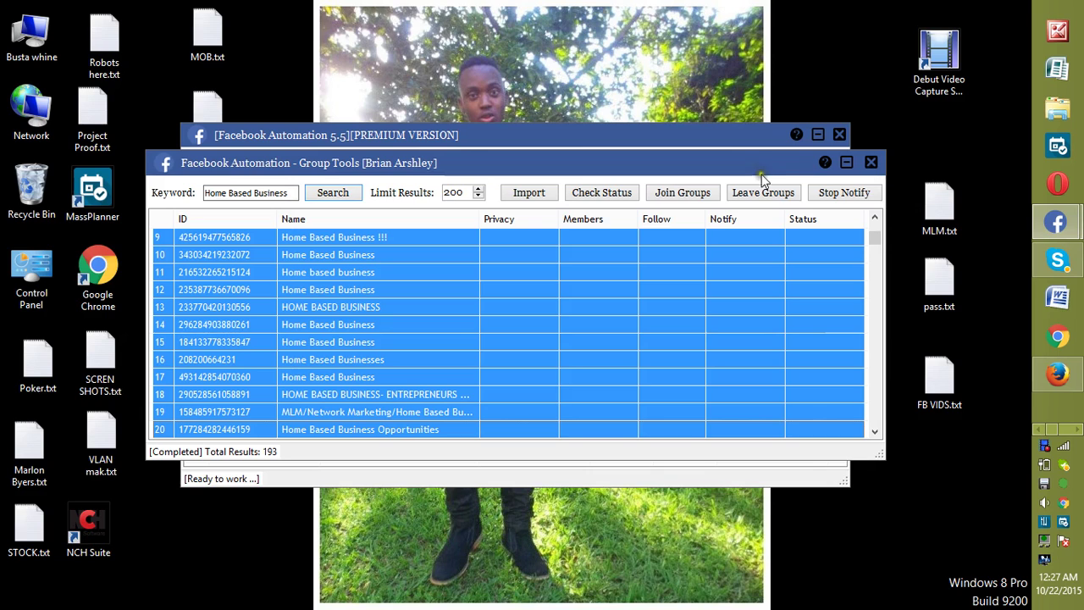